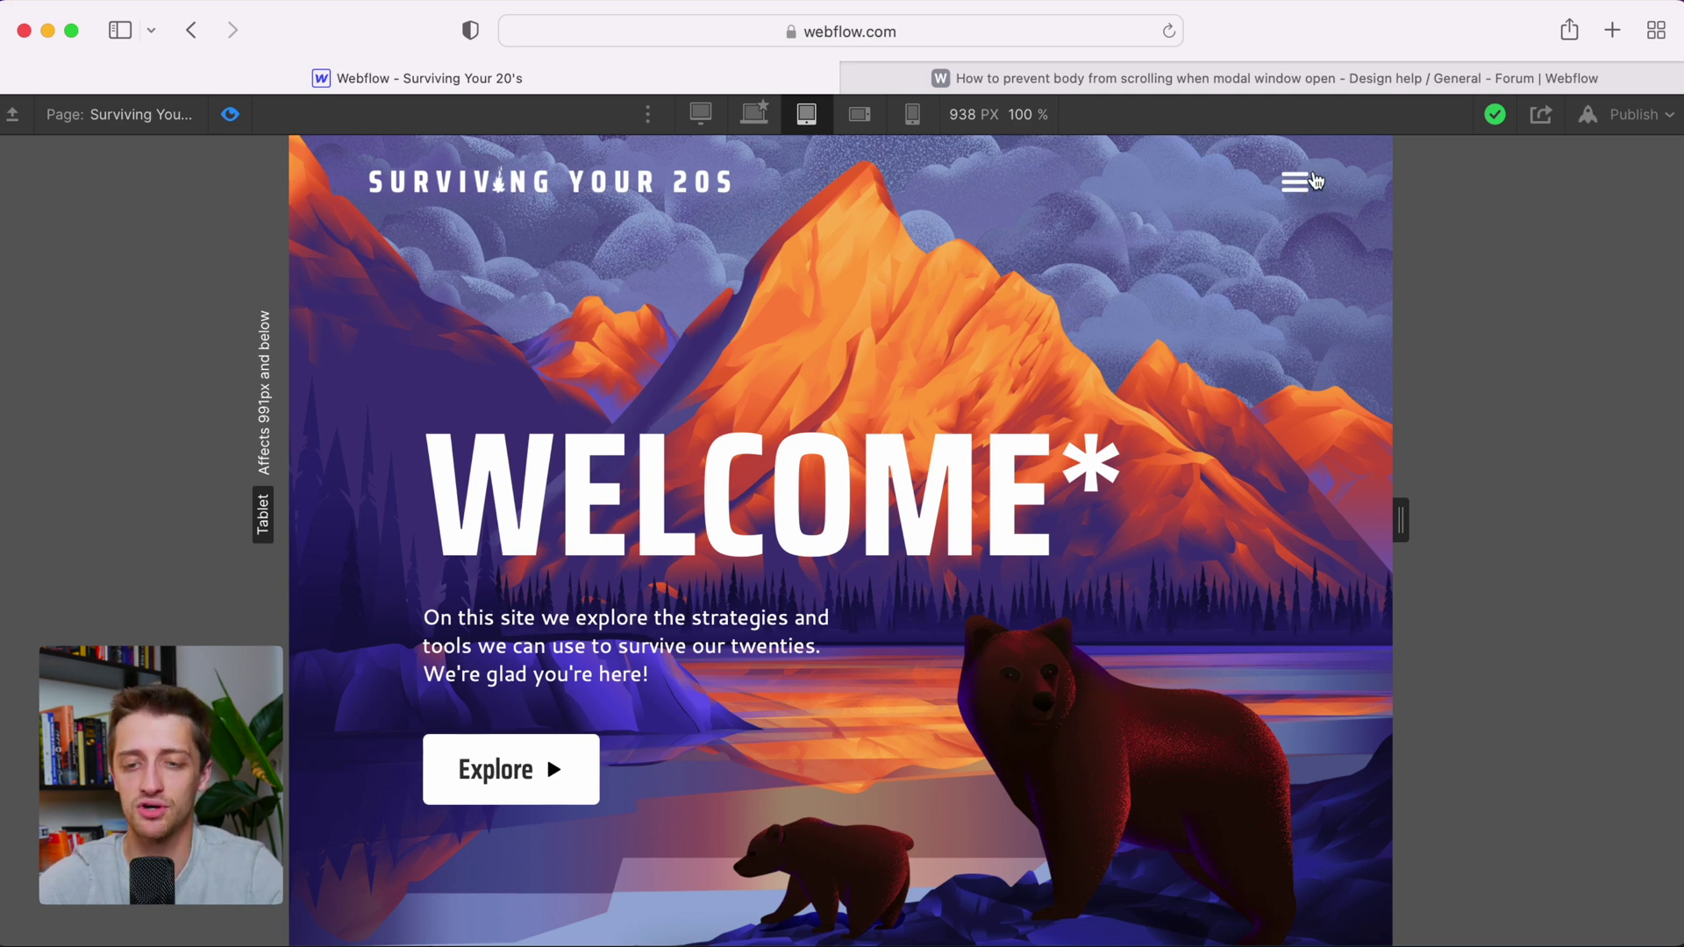
- Open and close the site's navigation menu twice in preview
{"action": "left_click", "coordinate": [1295, 183]}
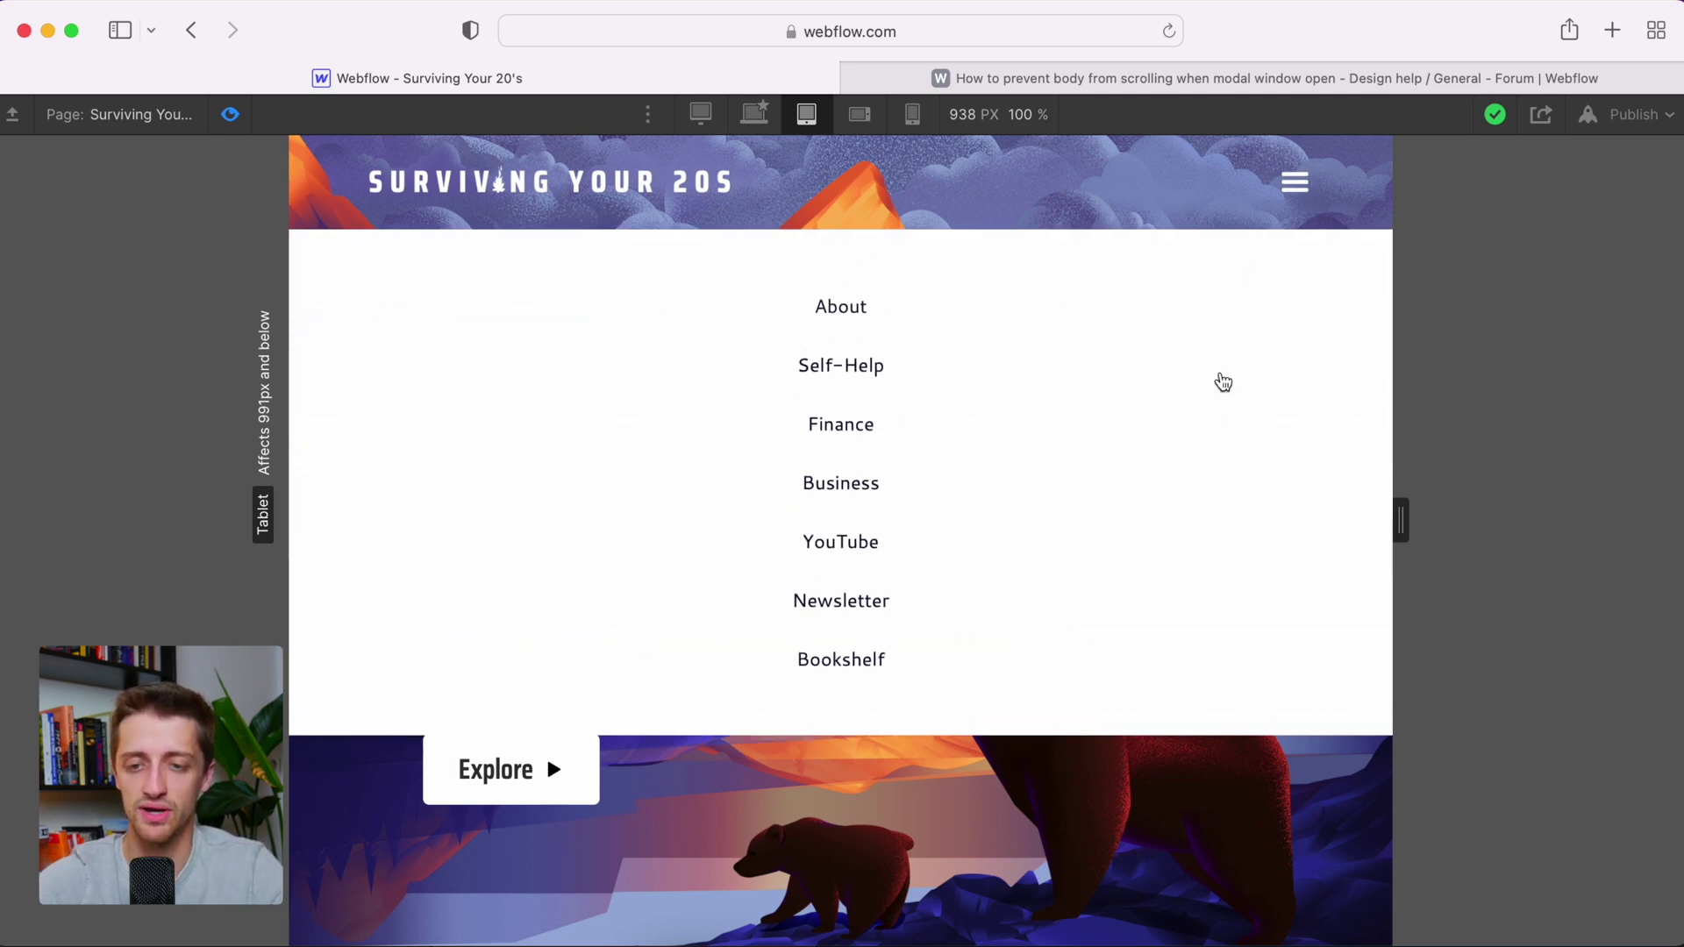
{"action": "scroll", "coordinate": [1196, 492], "scroll_direction": "down", "scroll_amount": 5}
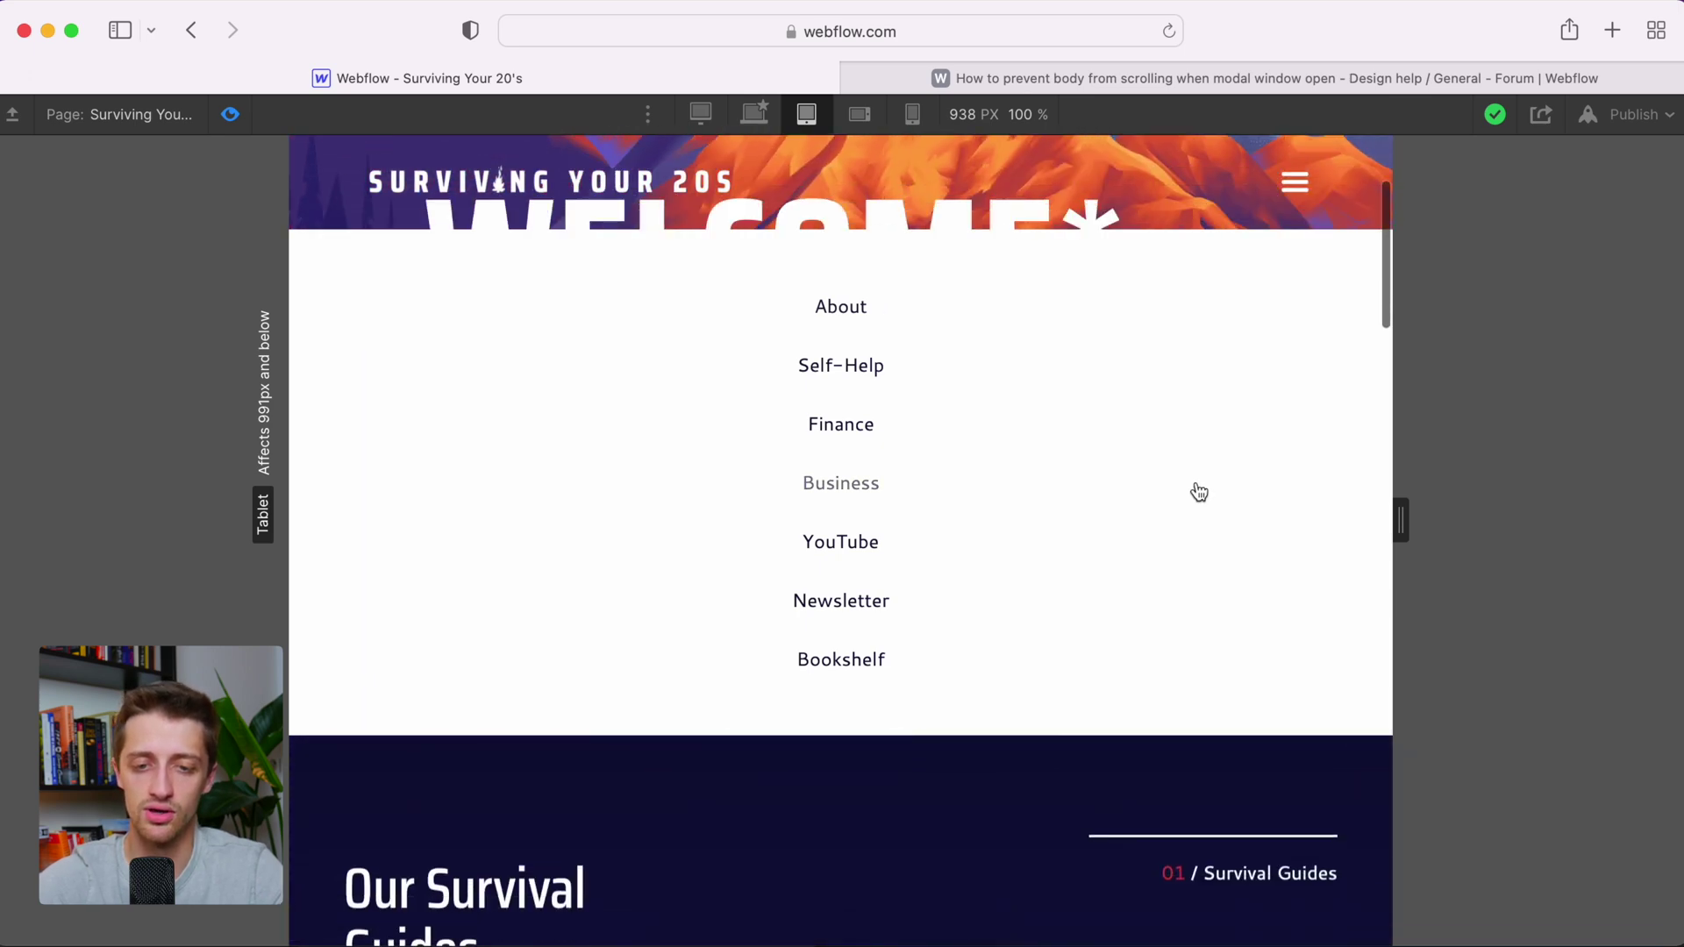
{"action": "scroll", "coordinate": [1198, 492], "scroll_direction": "down", "scroll_amount": 2}
{"action": "scroll", "coordinate": [1197, 492], "scroll_direction": "down", "scroll_amount": 2}
{"action": "scroll", "coordinate": [1197, 492], "scroll_direction": "down", "scroll_amount": 2}
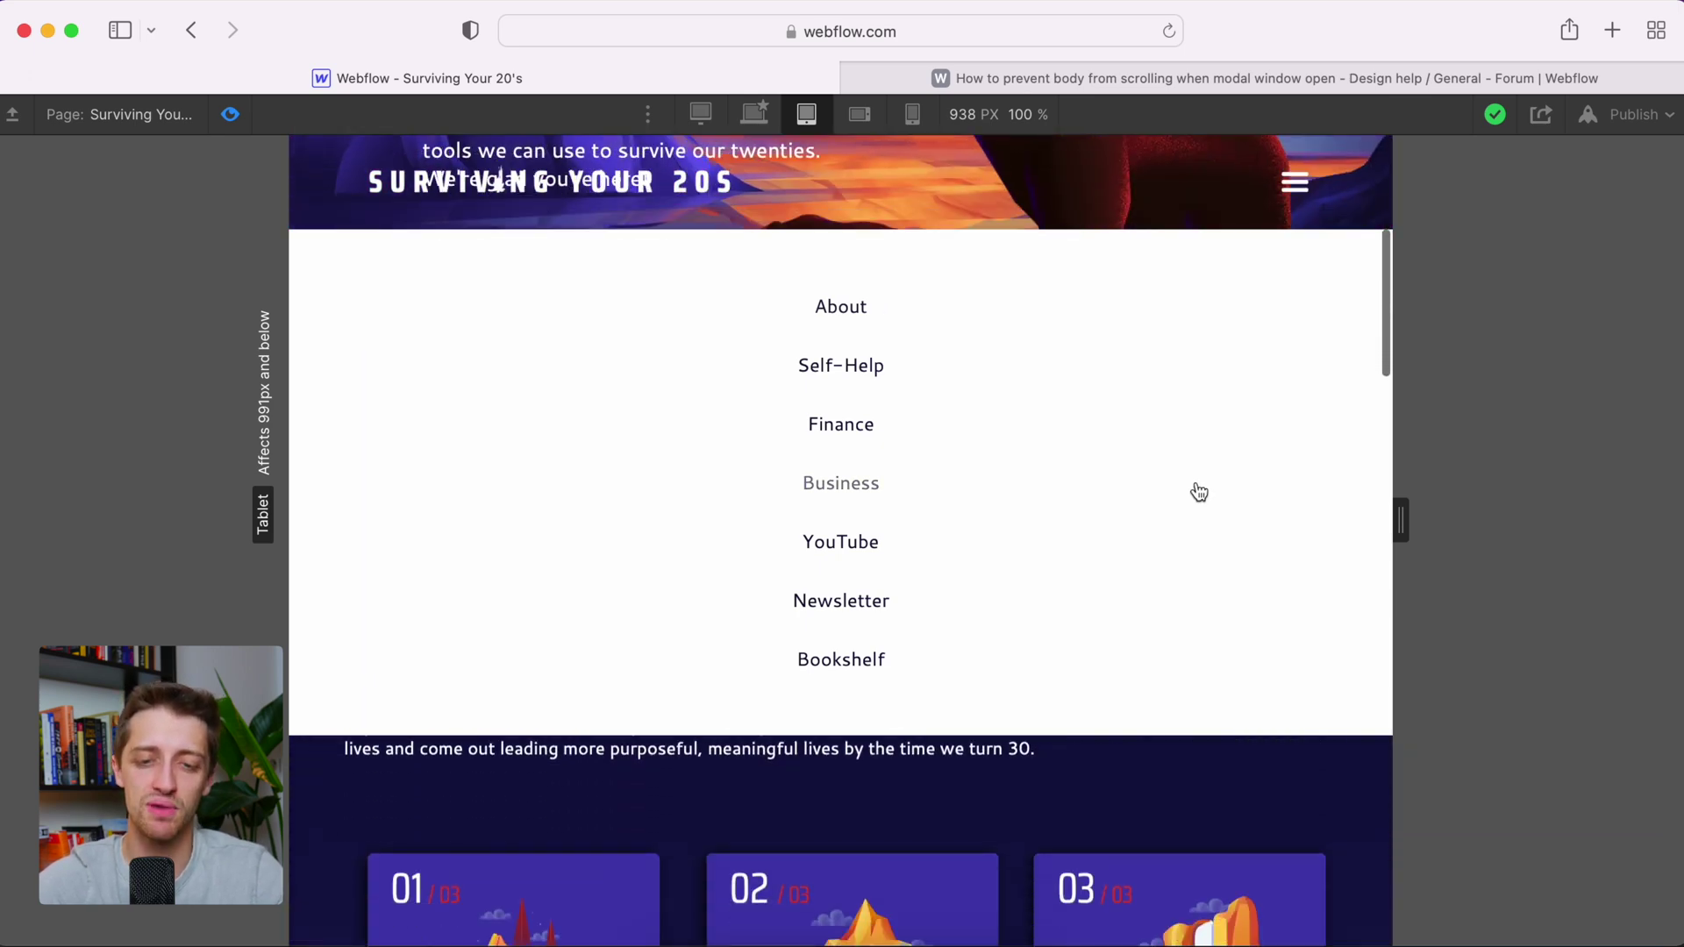
{"action": "scroll", "coordinate": [1196, 493], "scroll_direction": "down", "scroll_amount": 1}
{"action": "scroll", "coordinate": [1197, 492], "scroll_direction": "down", "scroll_amount": 2}
{"action": "scroll", "coordinate": [1197, 492], "scroll_direction": "down", "scroll_amount": 1}
{"action": "scroll", "coordinate": [1197, 492], "scroll_direction": "up", "scroll_amount": 3}
{"action": "scroll", "coordinate": [1197, 492], "scroll_direction": "up", "scroll_amount": 2}
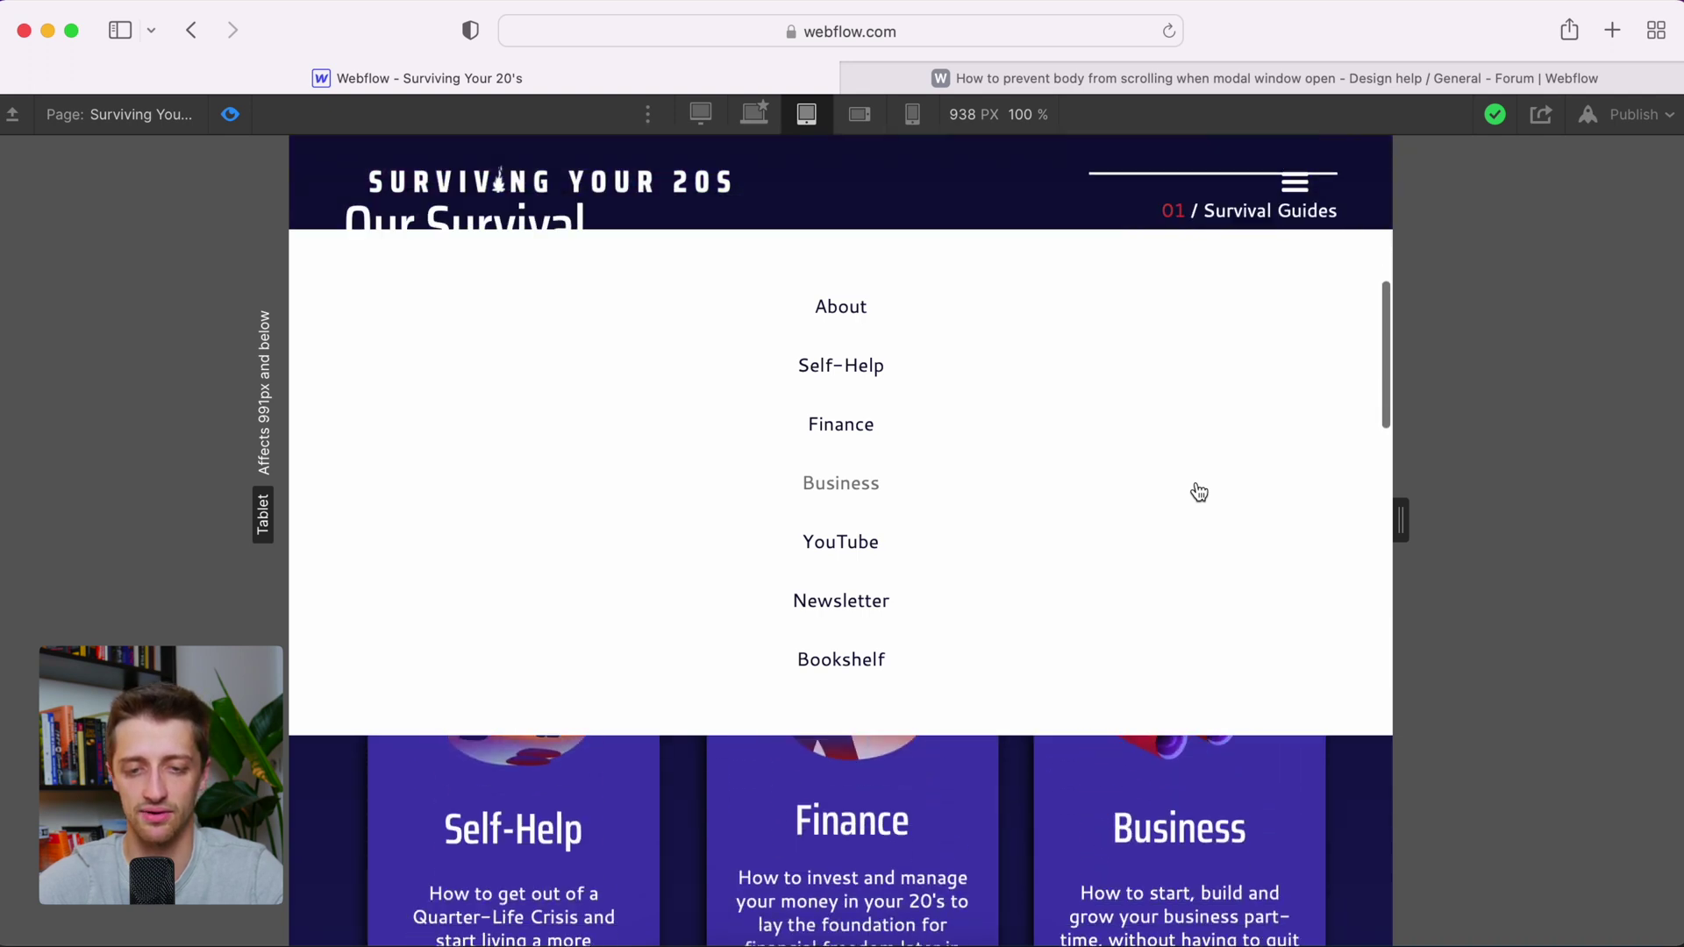
{"action": "left_click", "coordinate": [1299, 193]}
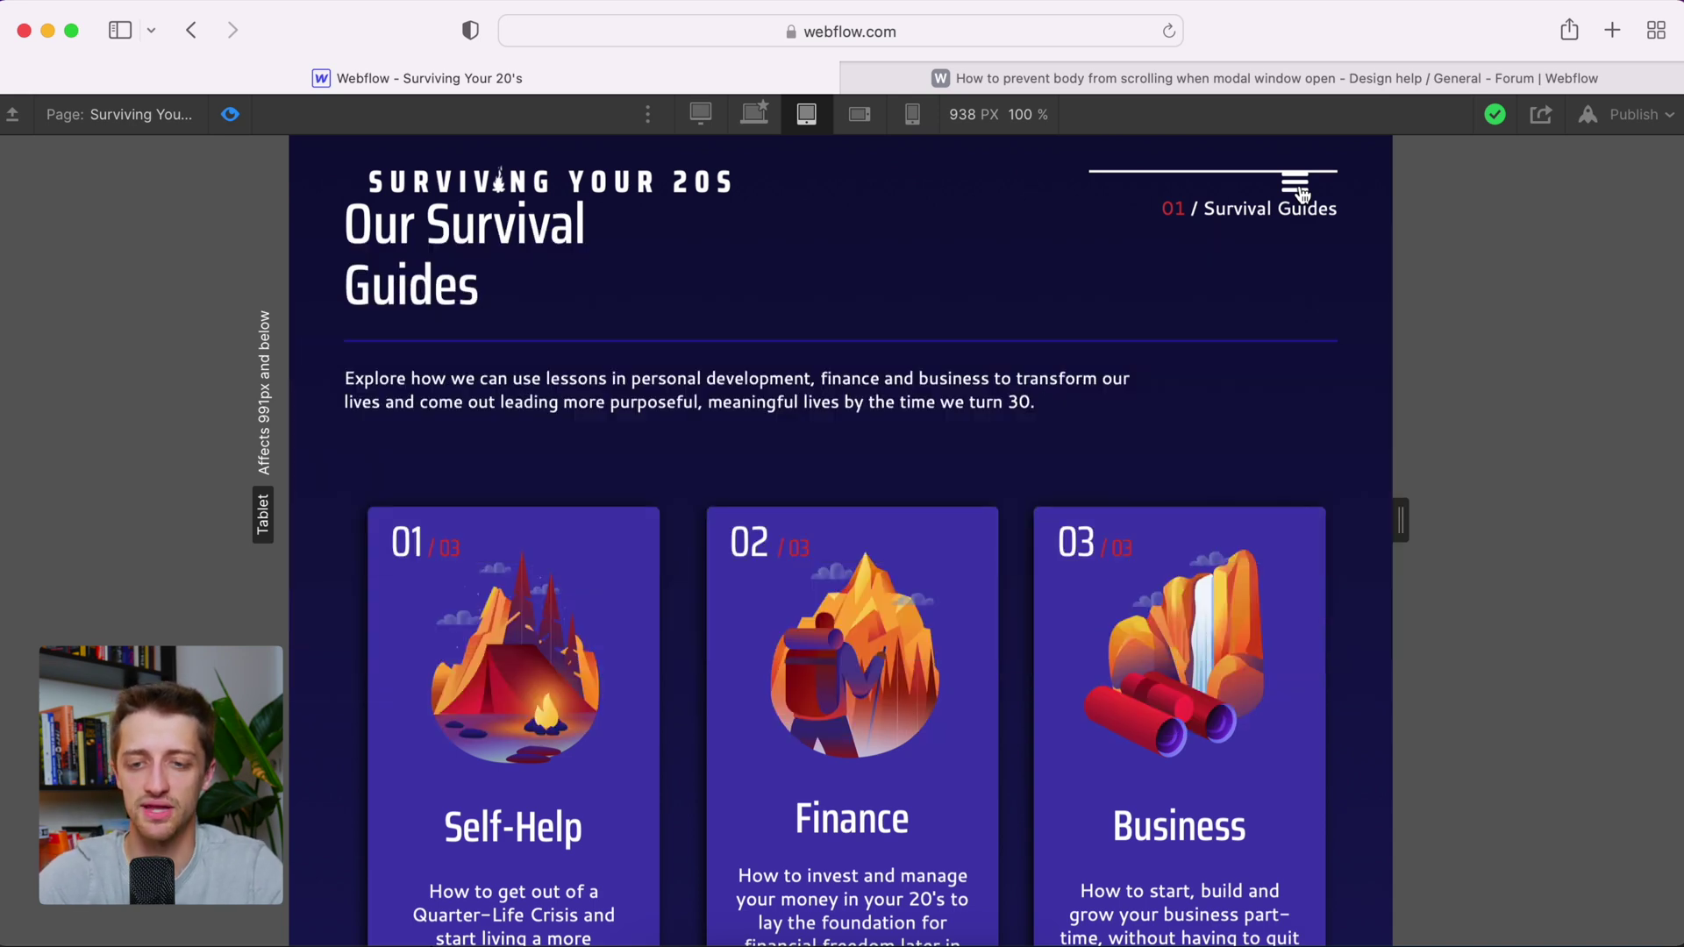
{"action": "scroll", "coordinate": [1306, 501], "scroll_direction": "down", "scroll_amount": 2}
{"action": "scroll", "coordinate": [1305, 500], "scroll_direction": "up", "scroll_amount": 5}
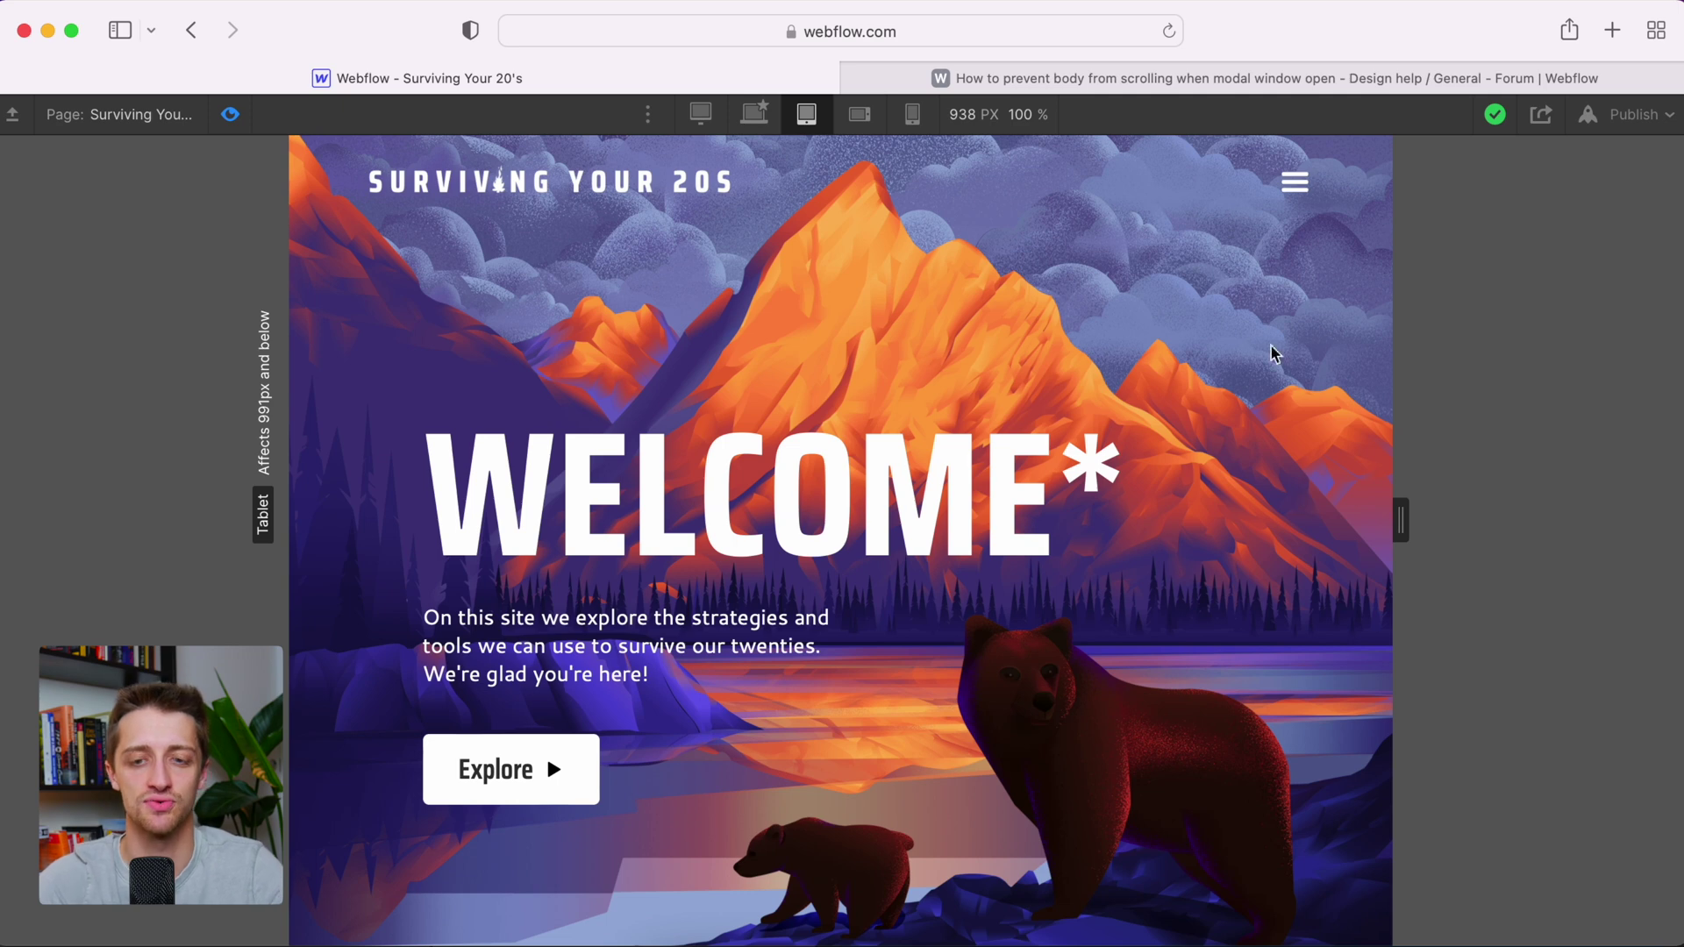
{"action": "left_click", "coordinate": [1294, 183]}
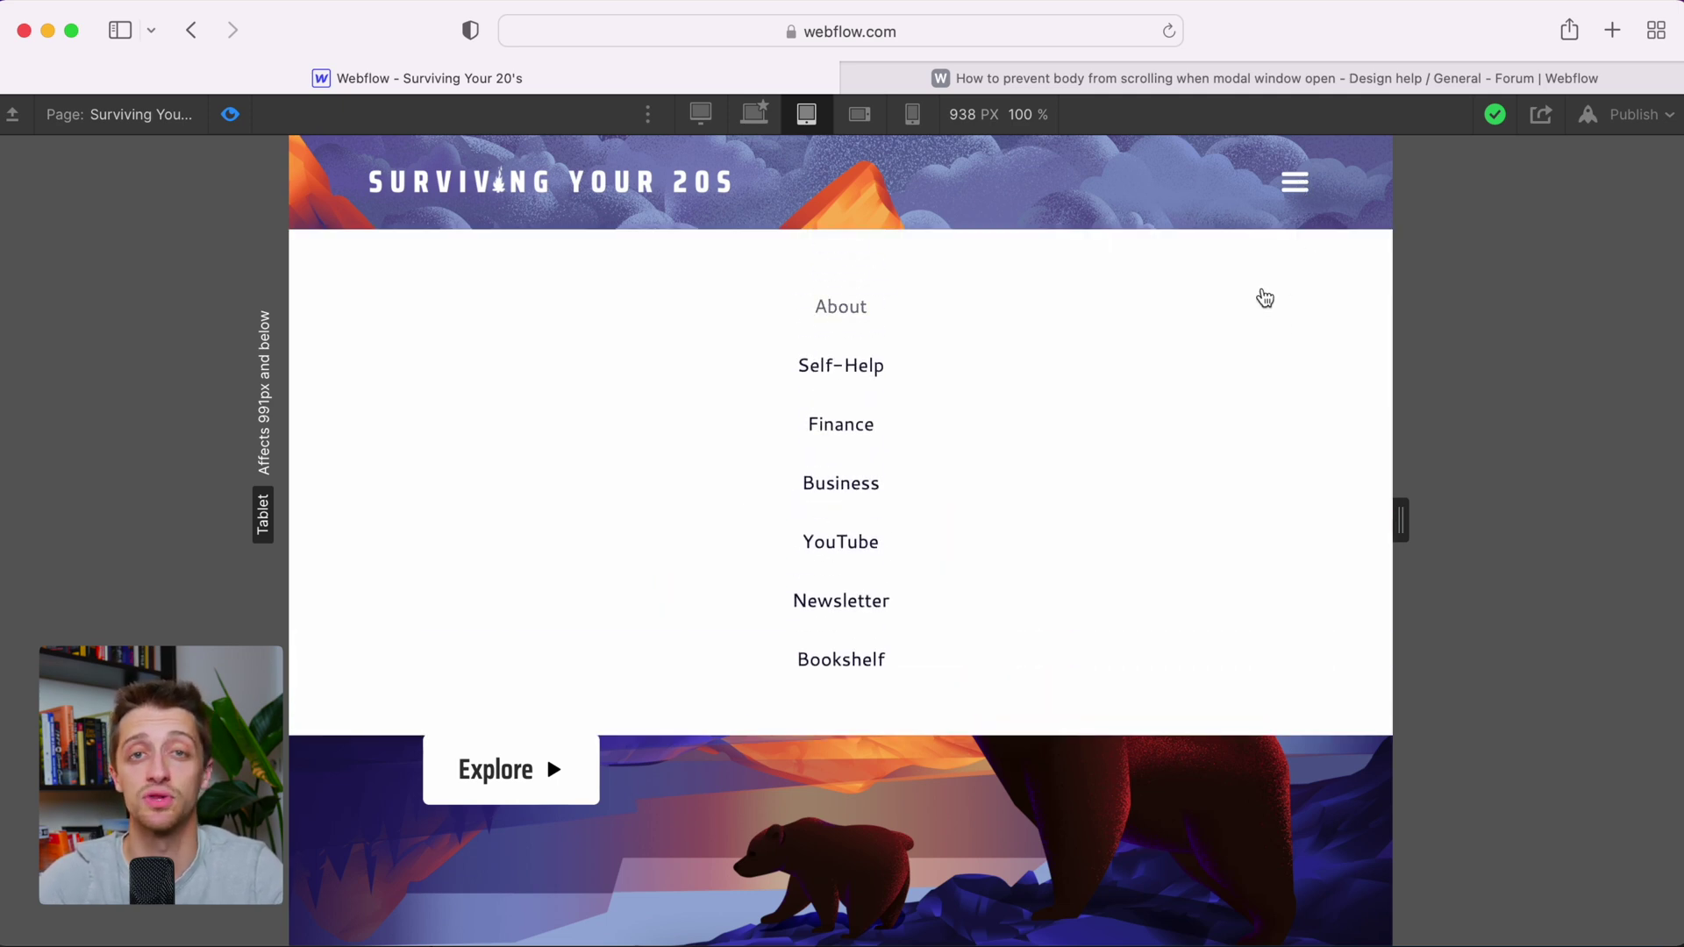
{"action": "left_click", "coordinate": [1295, 196]}
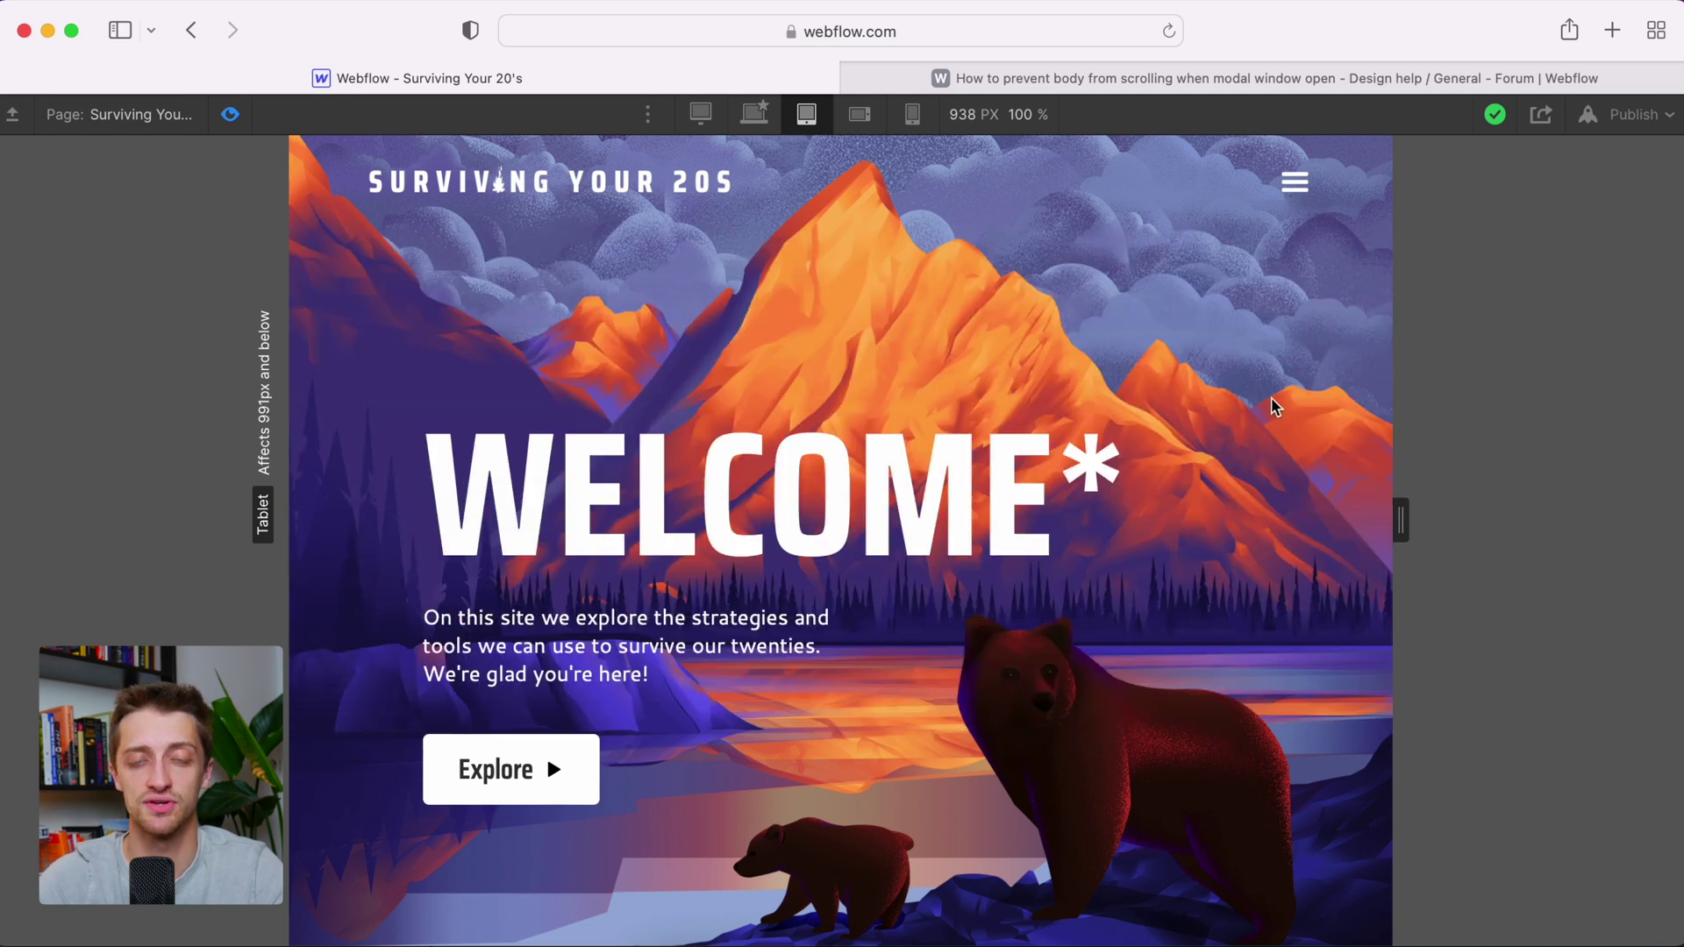
{"action": "scroll", "coordinate": [1273, 407], "scroll_direction": "down", "scroll_amount": 3}
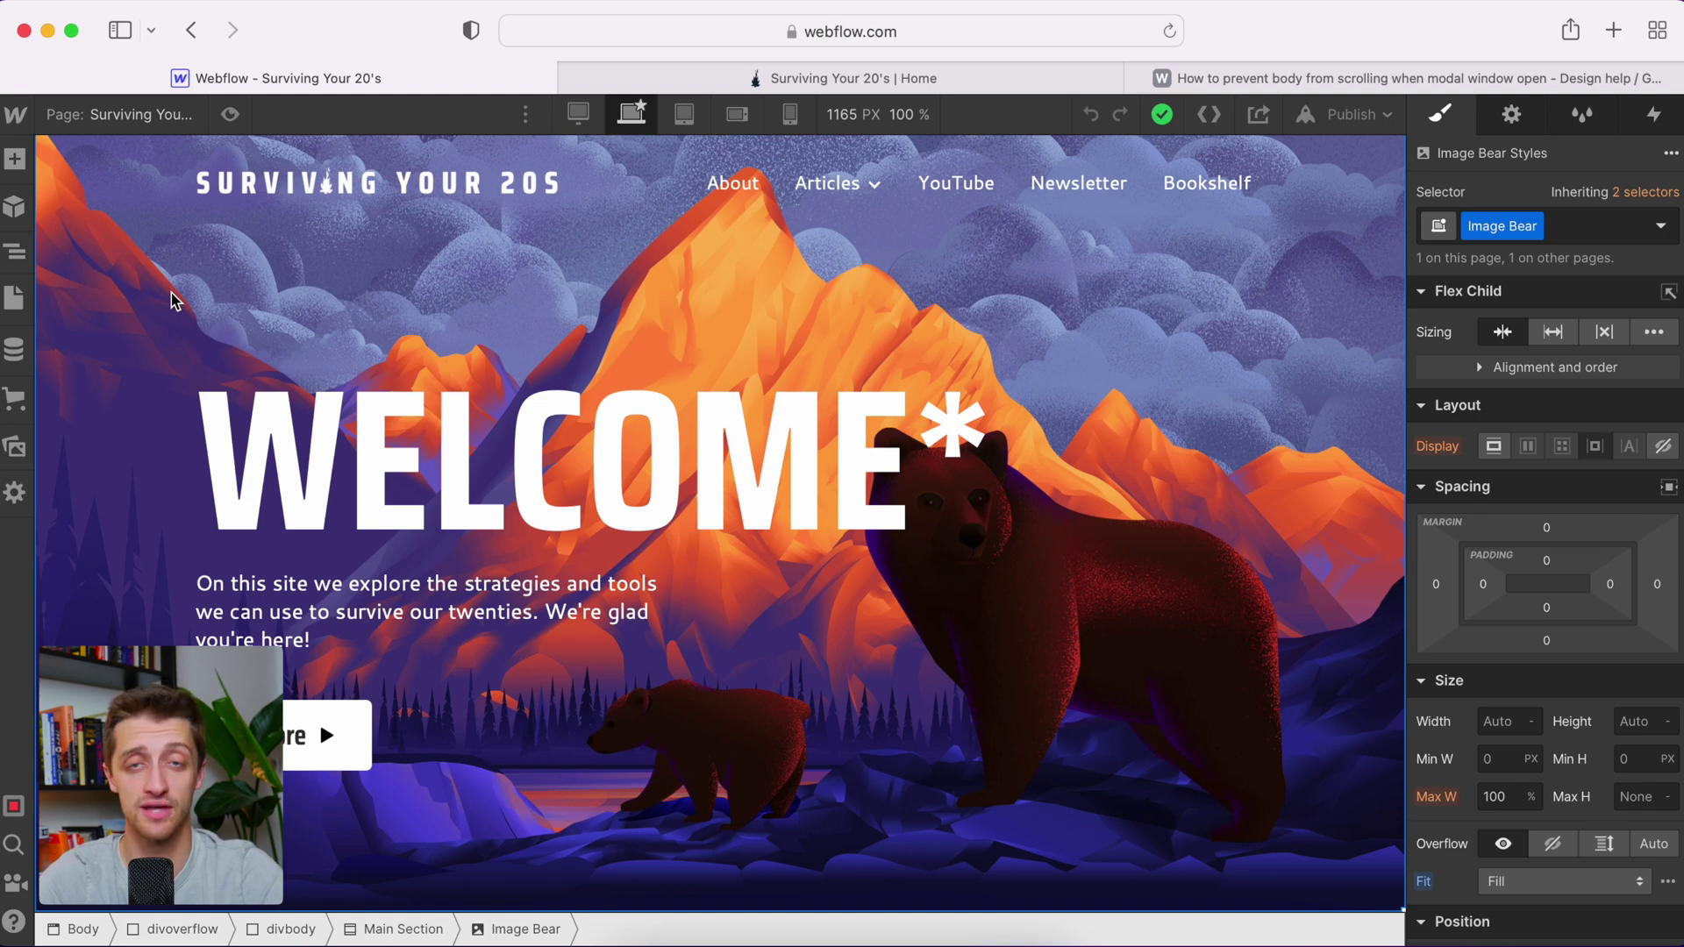
- In Home page settings, add blank lines below the existing Before </body> script
{"action": "left_click", "coordinate": [133, 114]}
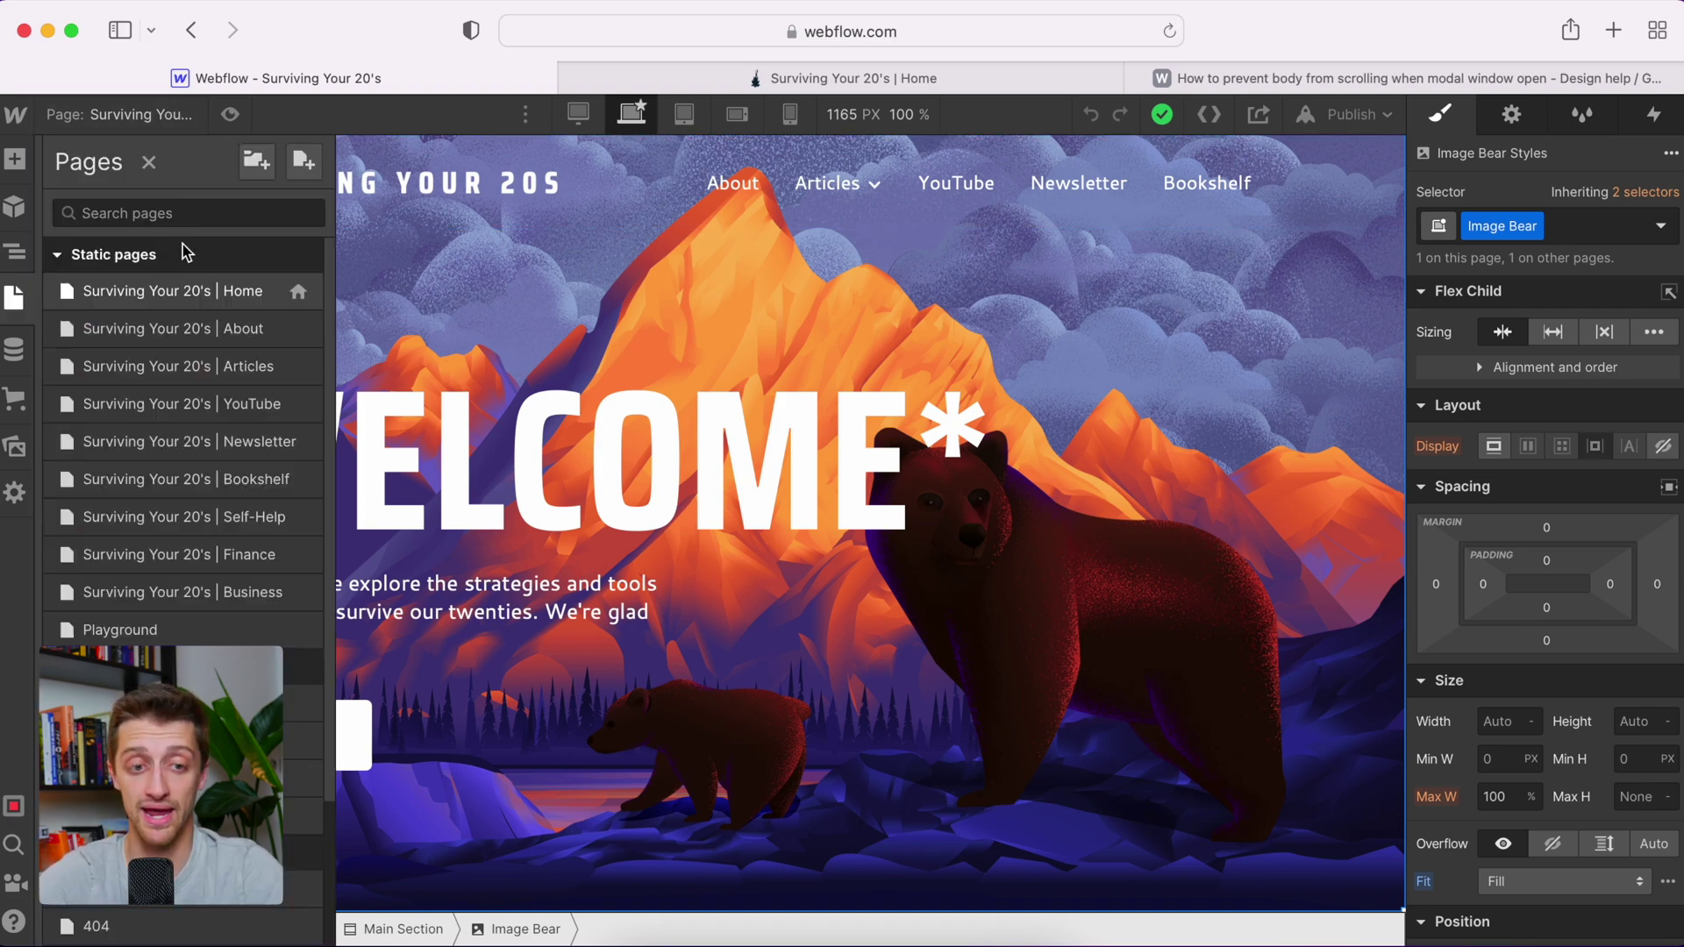
{"action": "mouse_move", "coordinate": [184, 291]}
{"action": "left_click", "coordinate": [299, 292]}
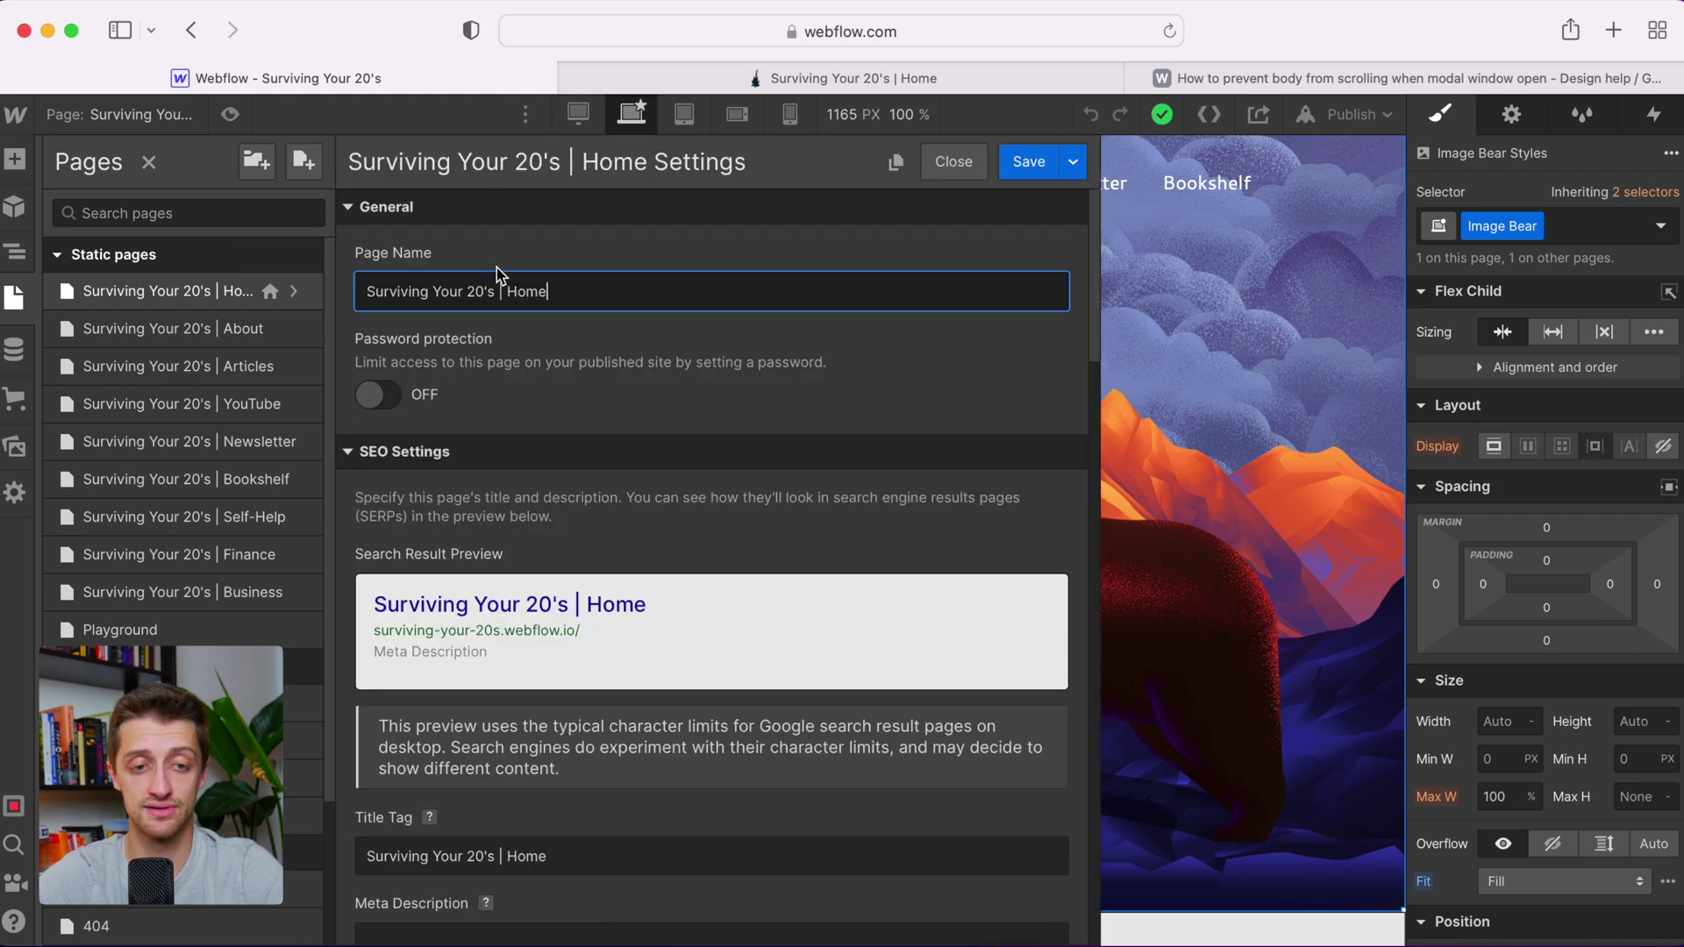
{"action": "scroll", "coordinate": [656, 441], "scroll_direction": "down", "scroll_amount": 4}
{"action": "scroll", "coordinate": [656, 440], "scroll_direction": "down", "scroll_amount": 4}
{"action": "scroll", "coordinate": [657, 441], "scroll_direction": "down", "scroll_amount": 4}
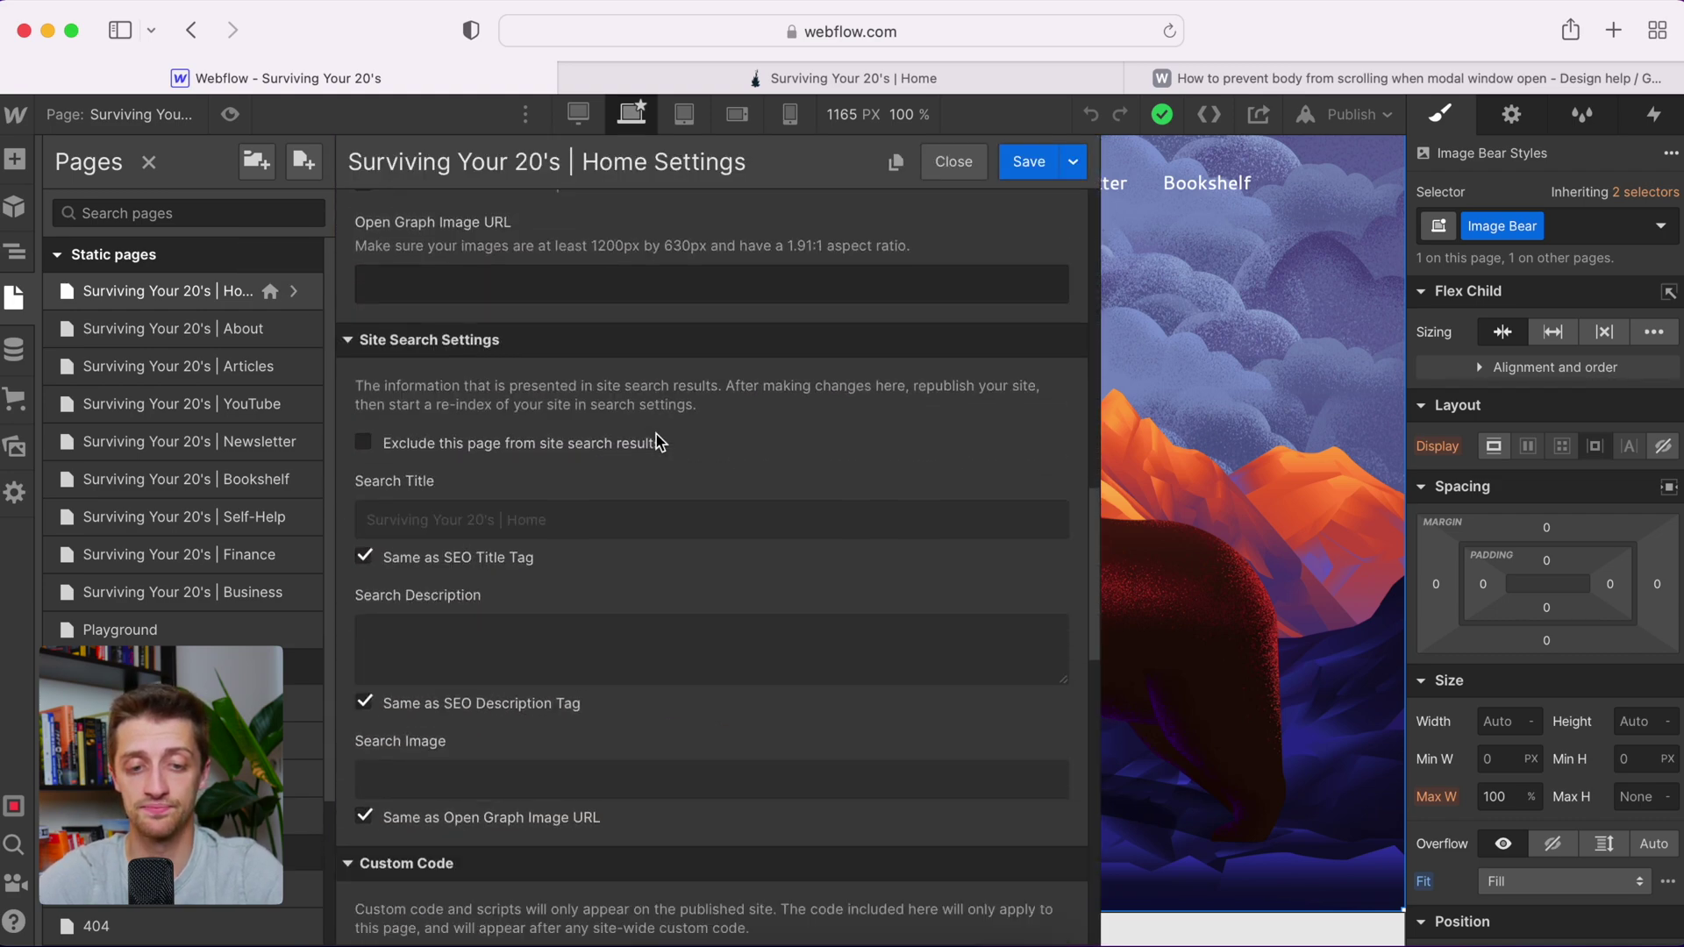
{"action": "scroll", "coordinate": [657, 442], "scroll_direction": "down", "scroll_amount": 3}
{"action": "scroll", "coordinate": [657, 434], "scroll_direction": "down", "scroll_amount": 3}
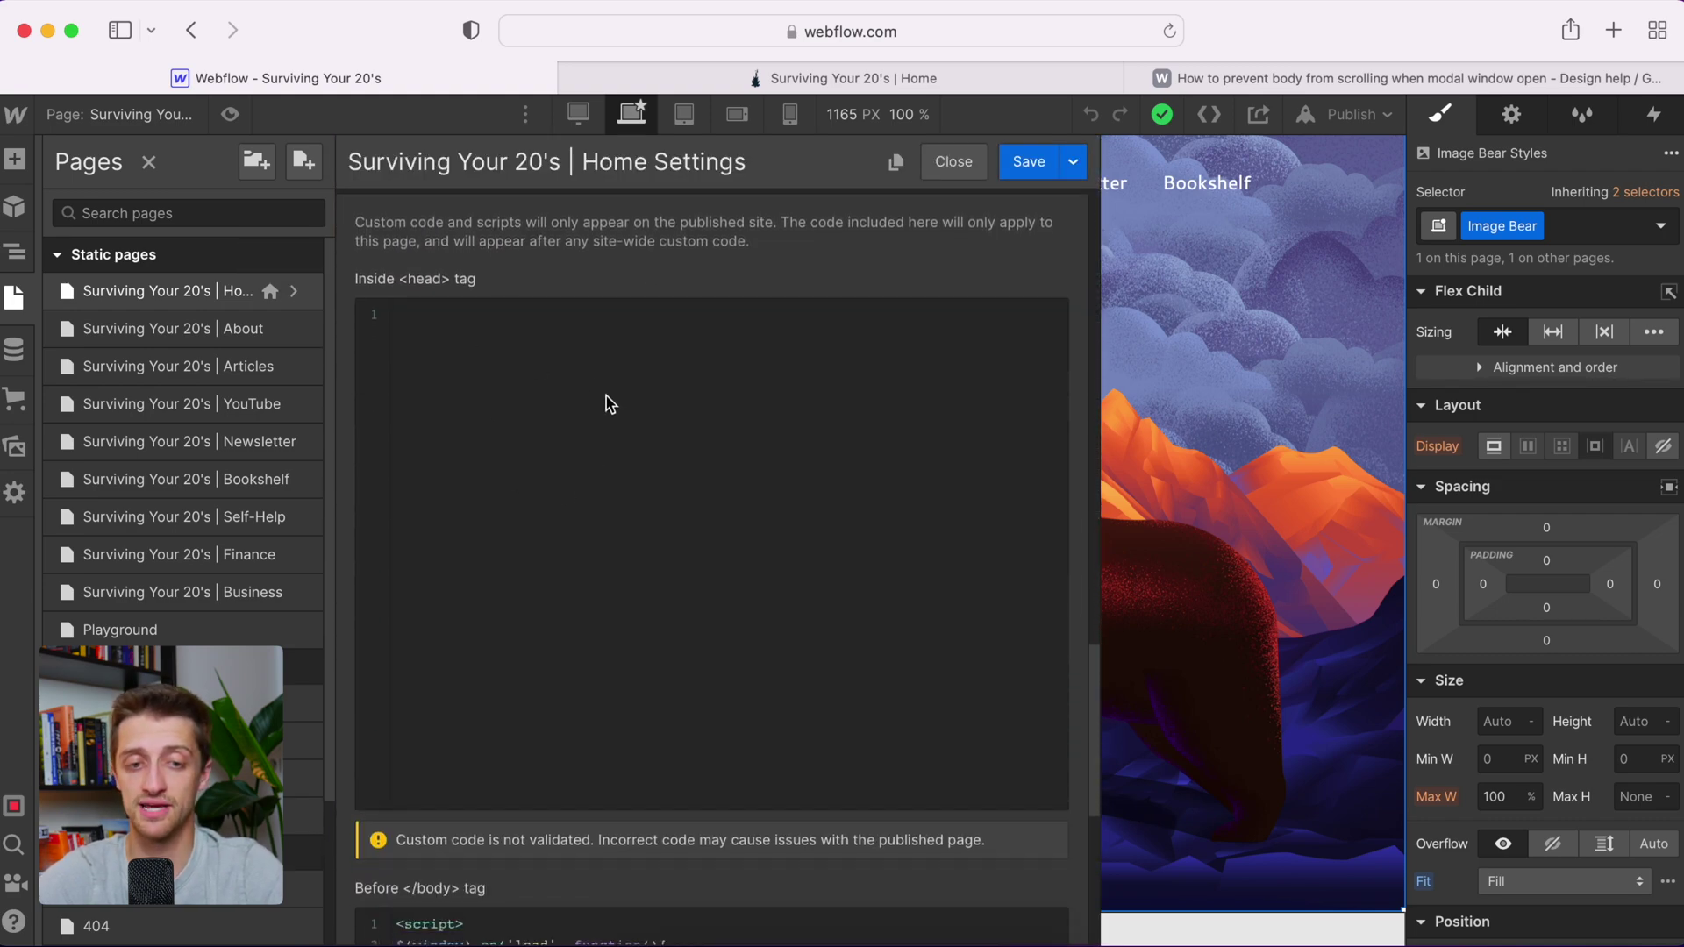
{"action": "scroll", "coordinate": [607, 405], "scroll_direction": "down", "scroll_amount": 1}
{"action": "scroll", "coordinate": [607, 404], "scroll_direction": "down", "scroll_amount": 2}
{"action": "scroll", "coordinate": [605, 402], "scroll_direction": "down", "scroll_amount": 3}
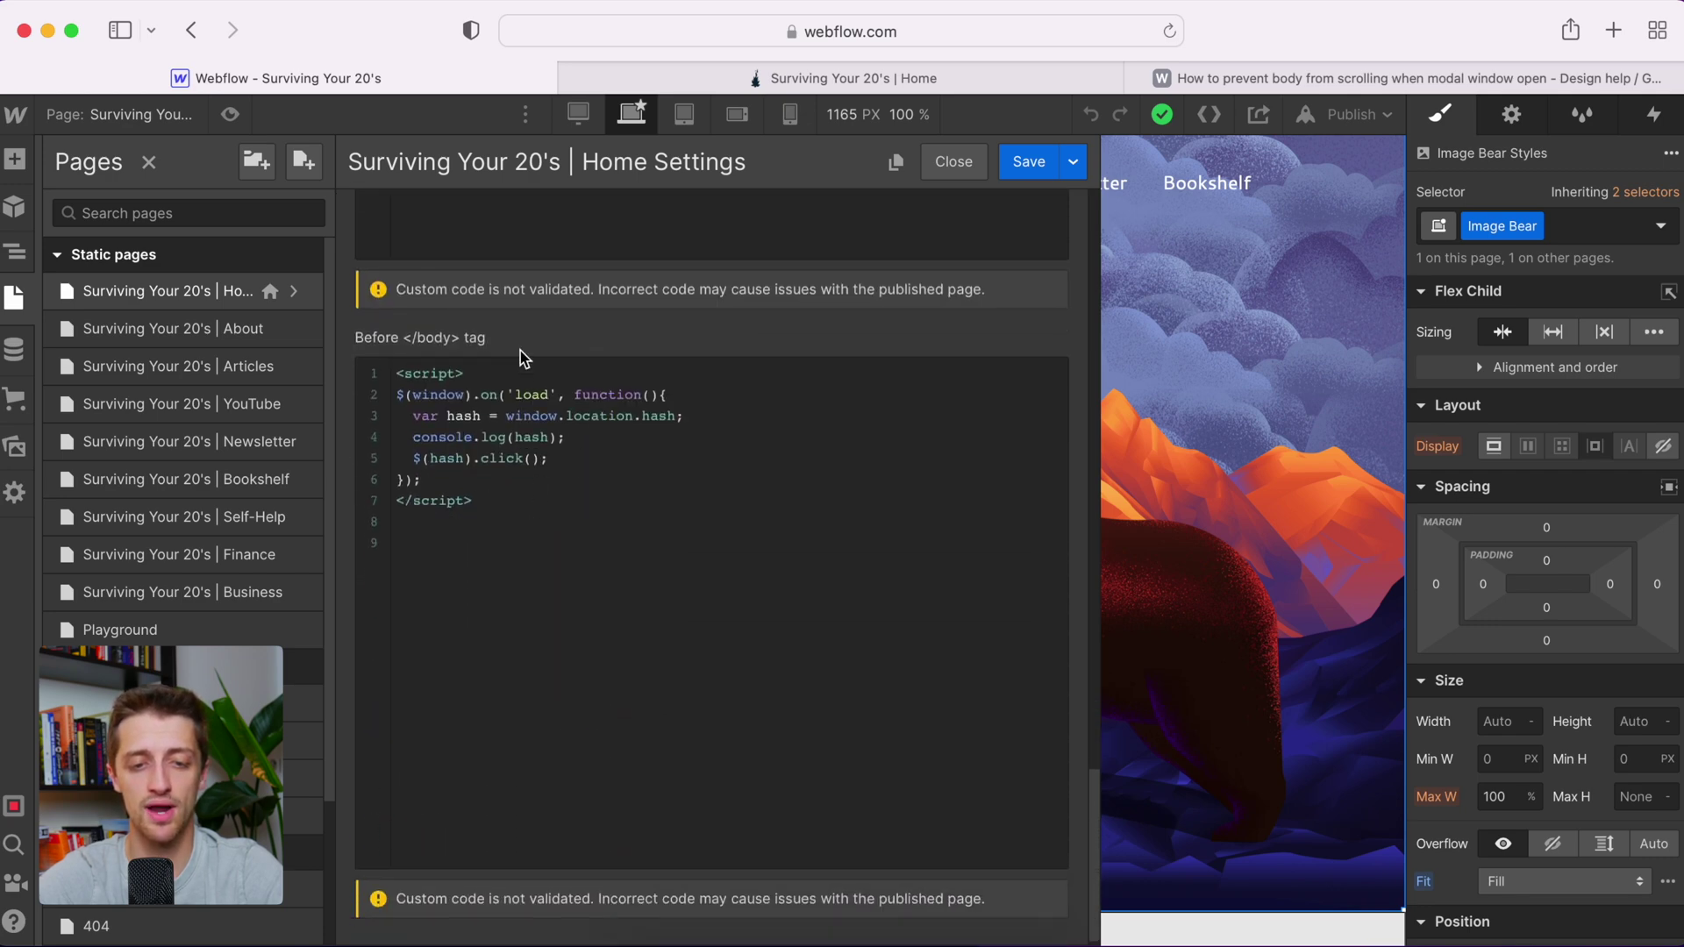
{"action": "scroll", "coordinate": [527, 580], "scroll_direction": "down", "scroll_amount": 1}
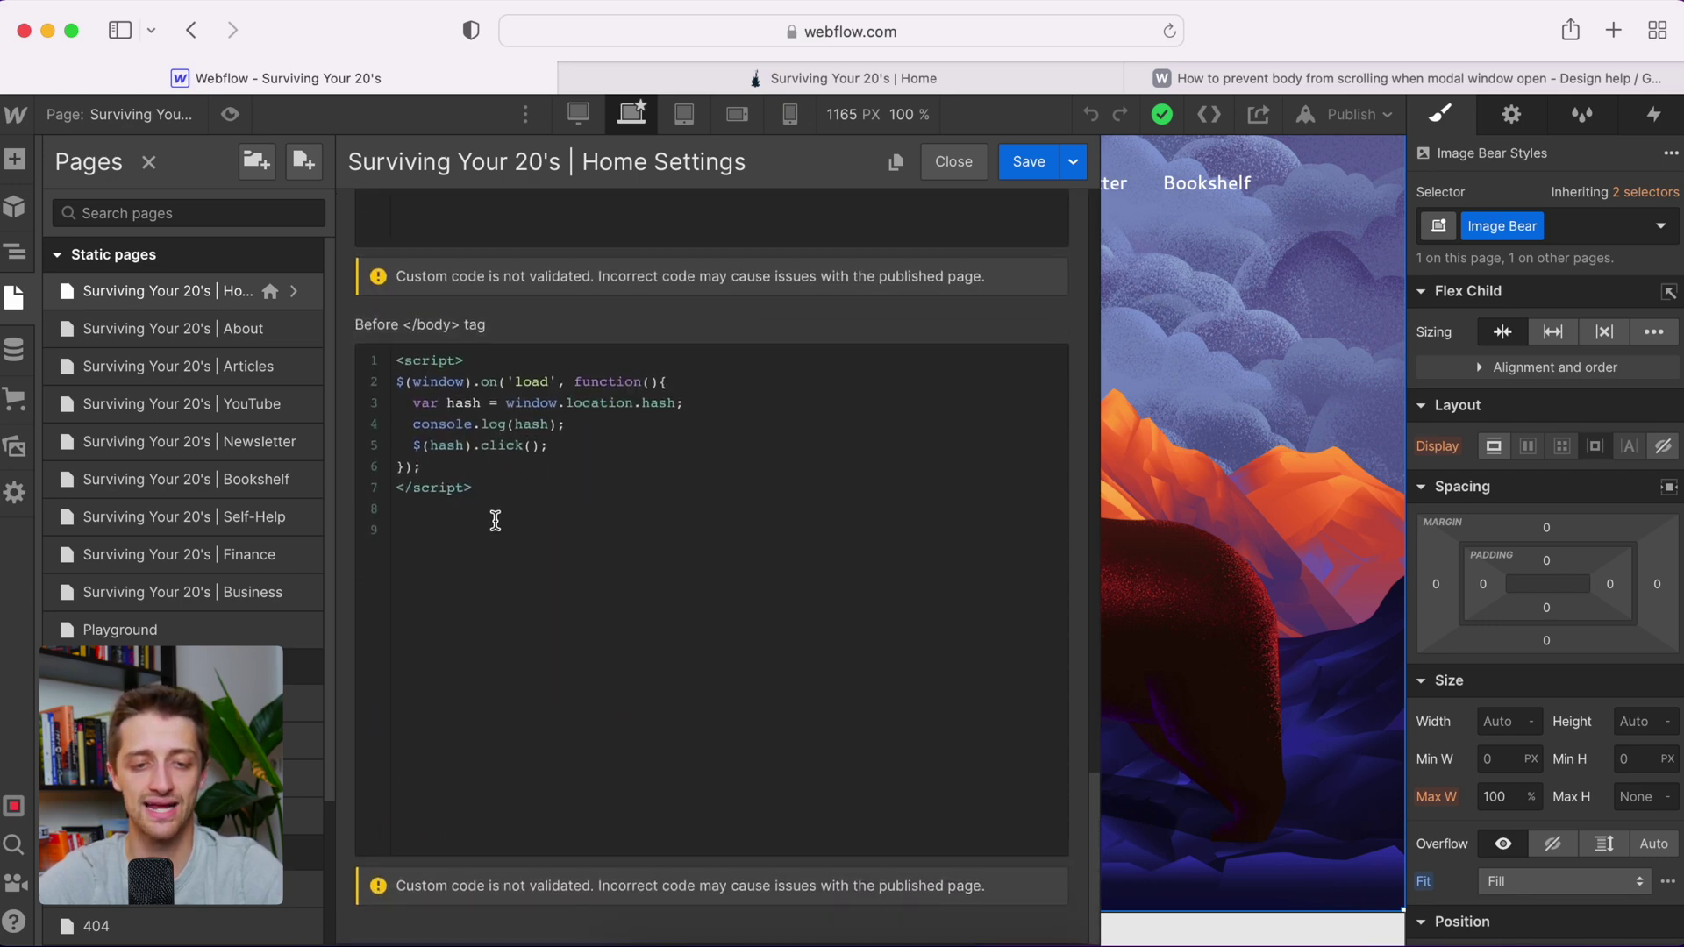
{"action": "left_click", "coordinate": [507, 498]}
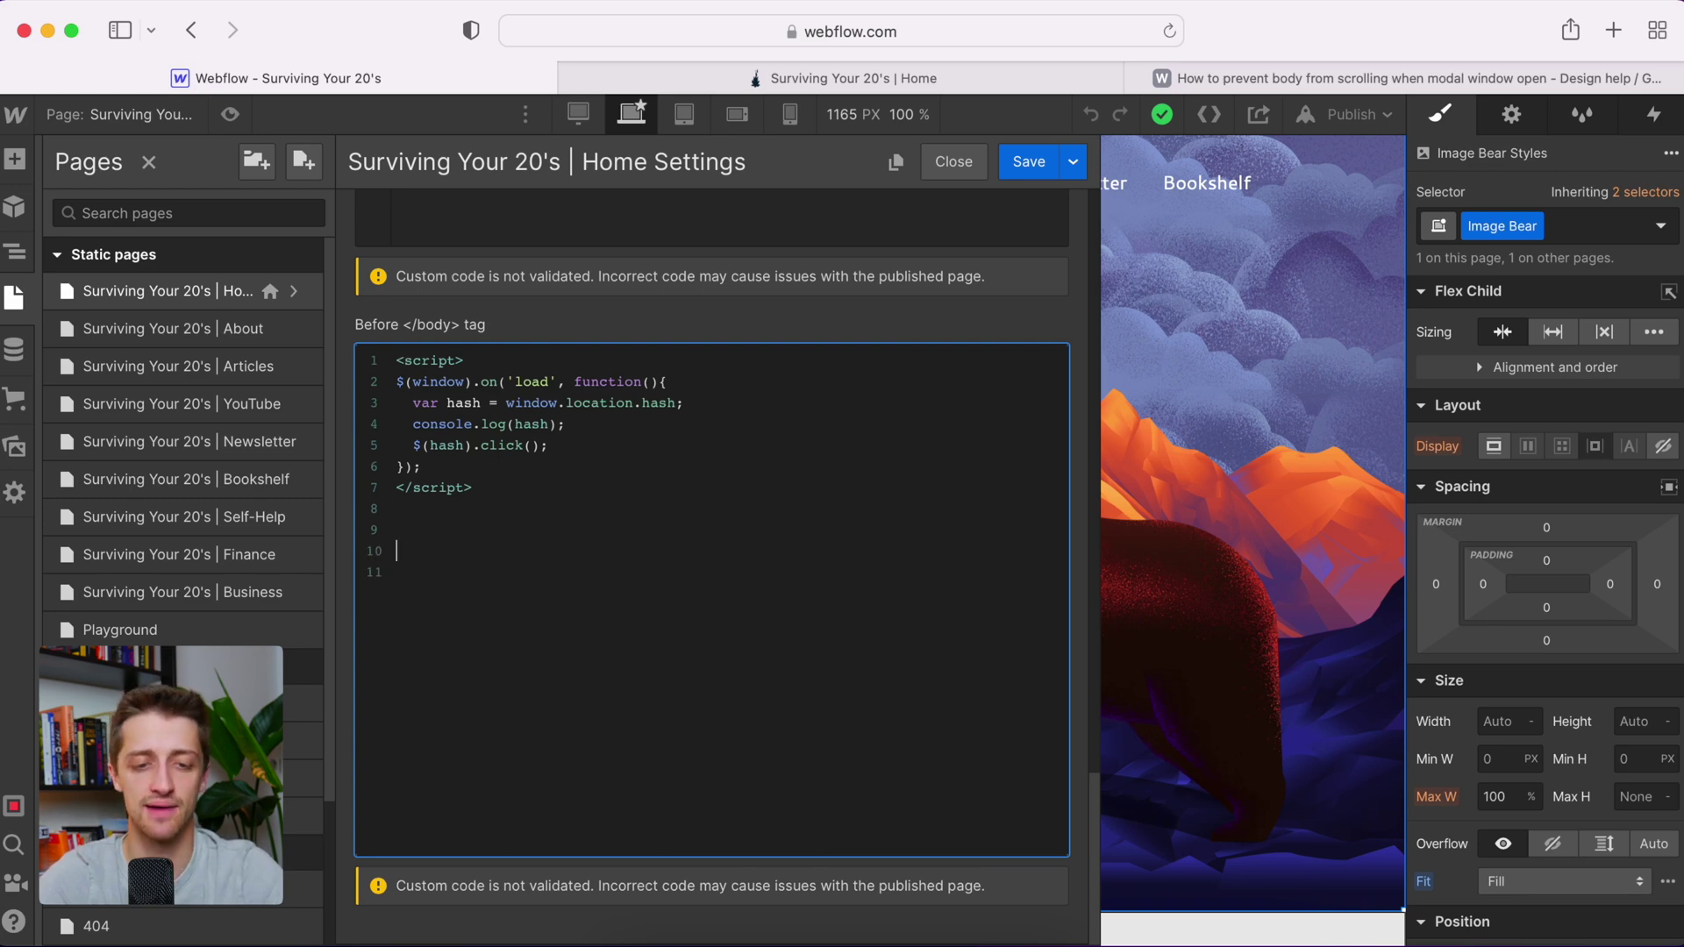
{"action": "key", "text": "Down"}
{"action": "key", "text": "Down"}
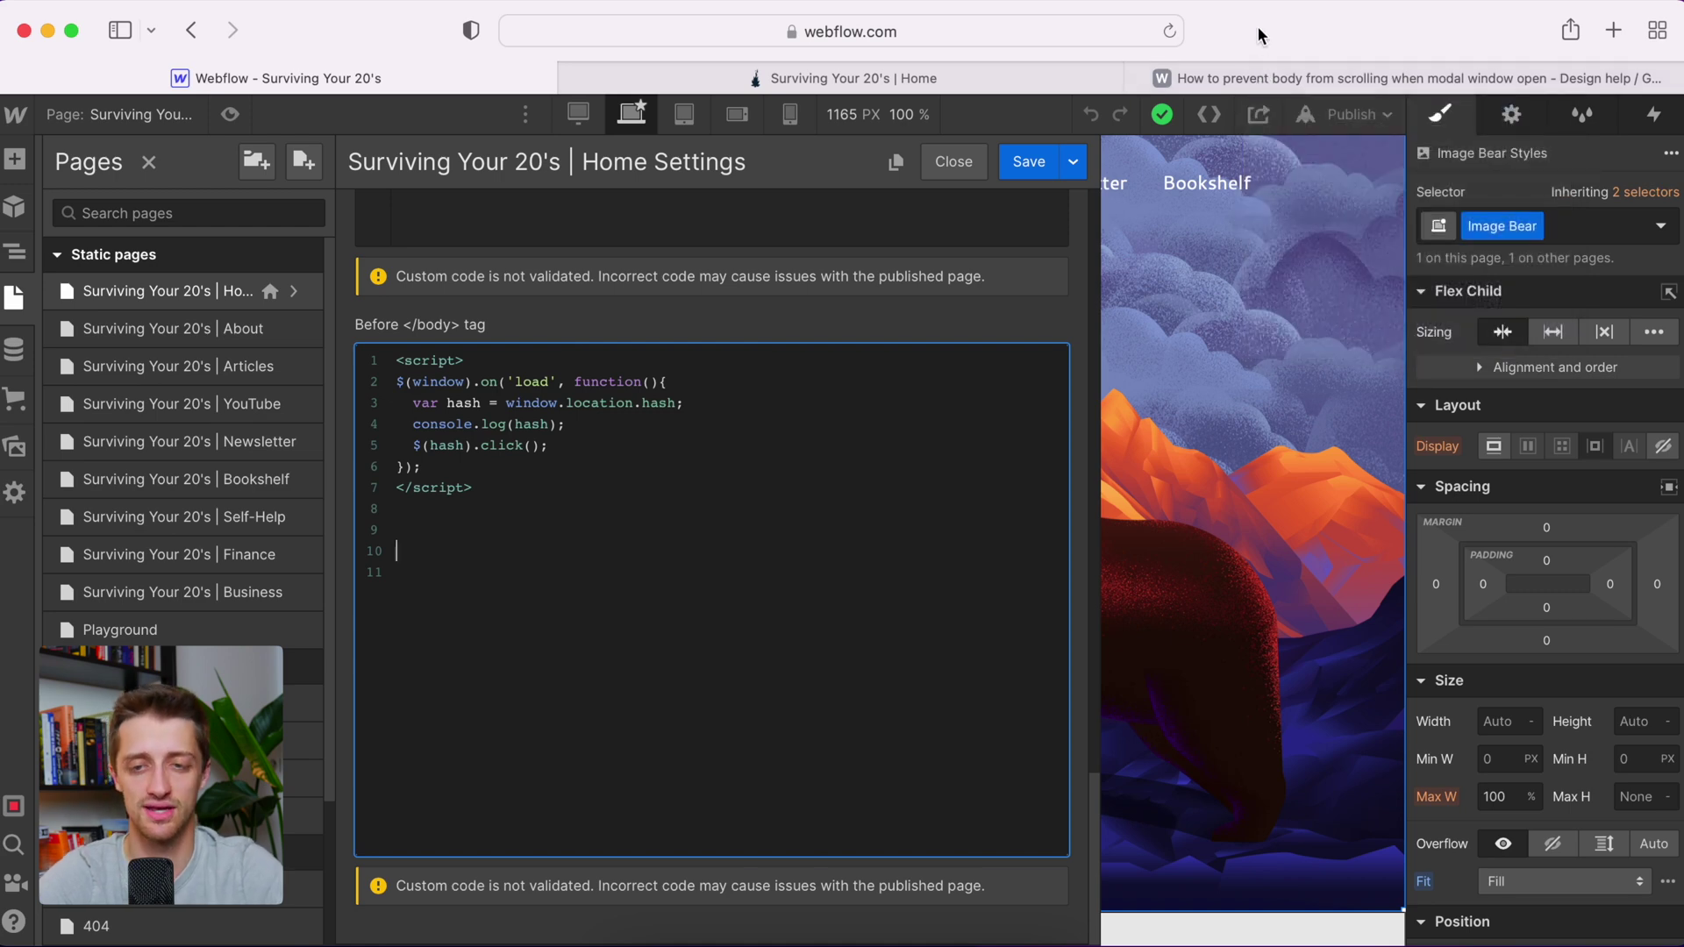
{"action": "left_click", "coordinate": [1264, 69]}
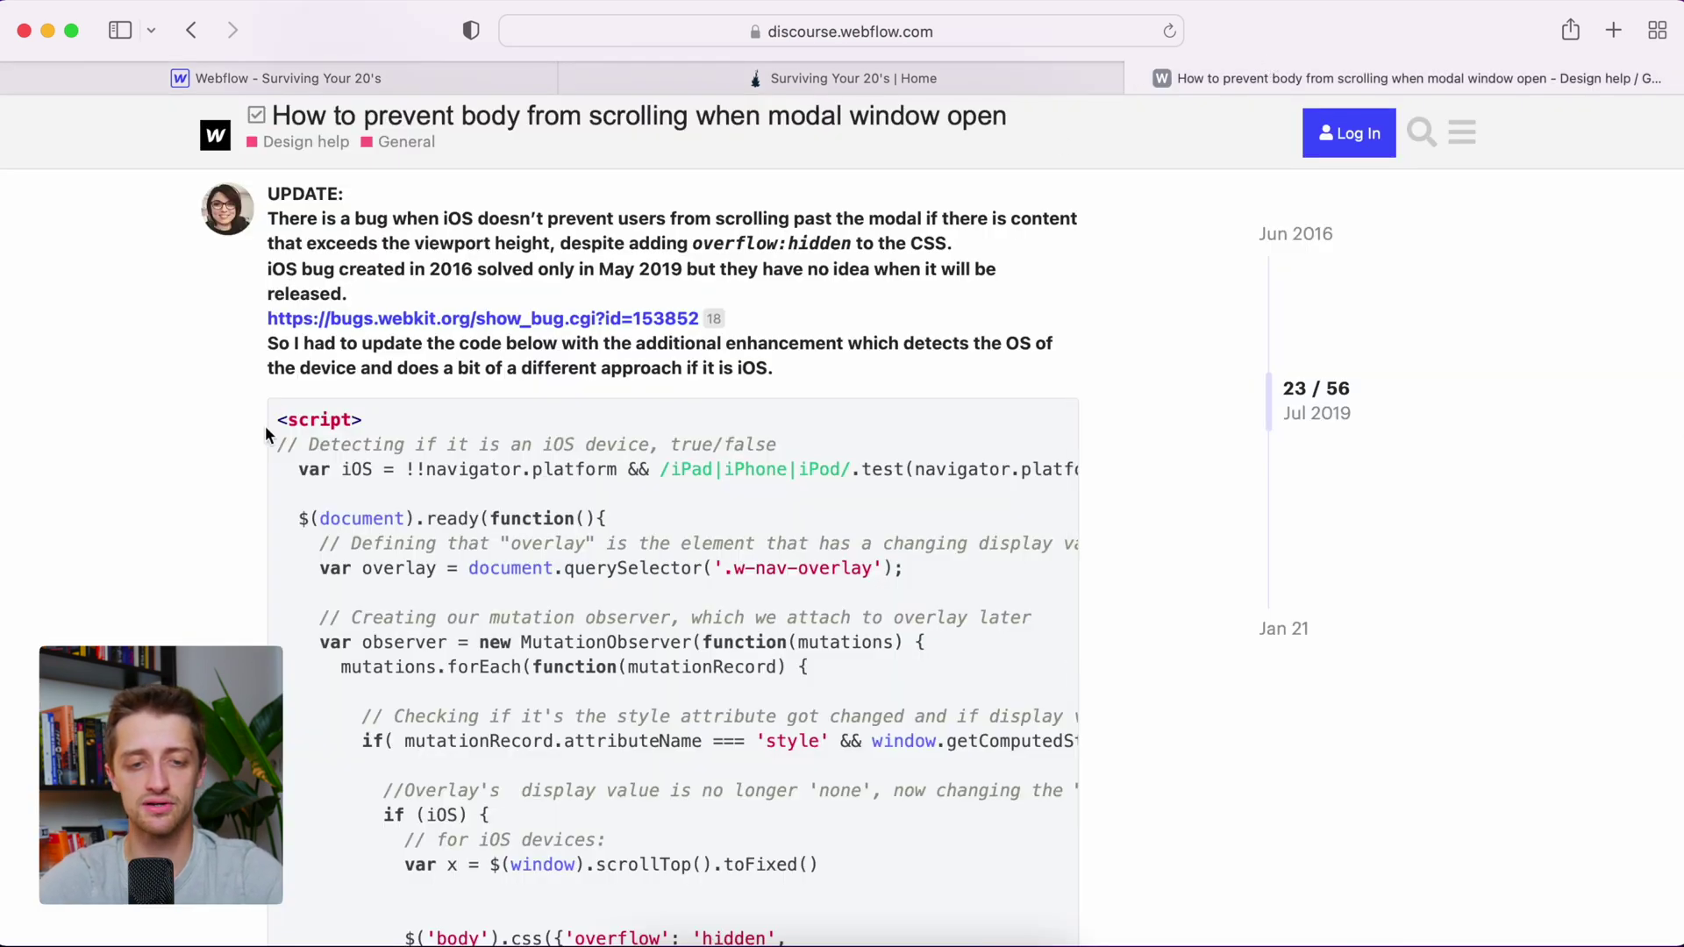
- Copy the iOS-aware <script> block from the forum answer and return to Home Settings
{"action": "left_click_drag", "start_coordinate": [277, 425], "coordinate": [731, 846]}
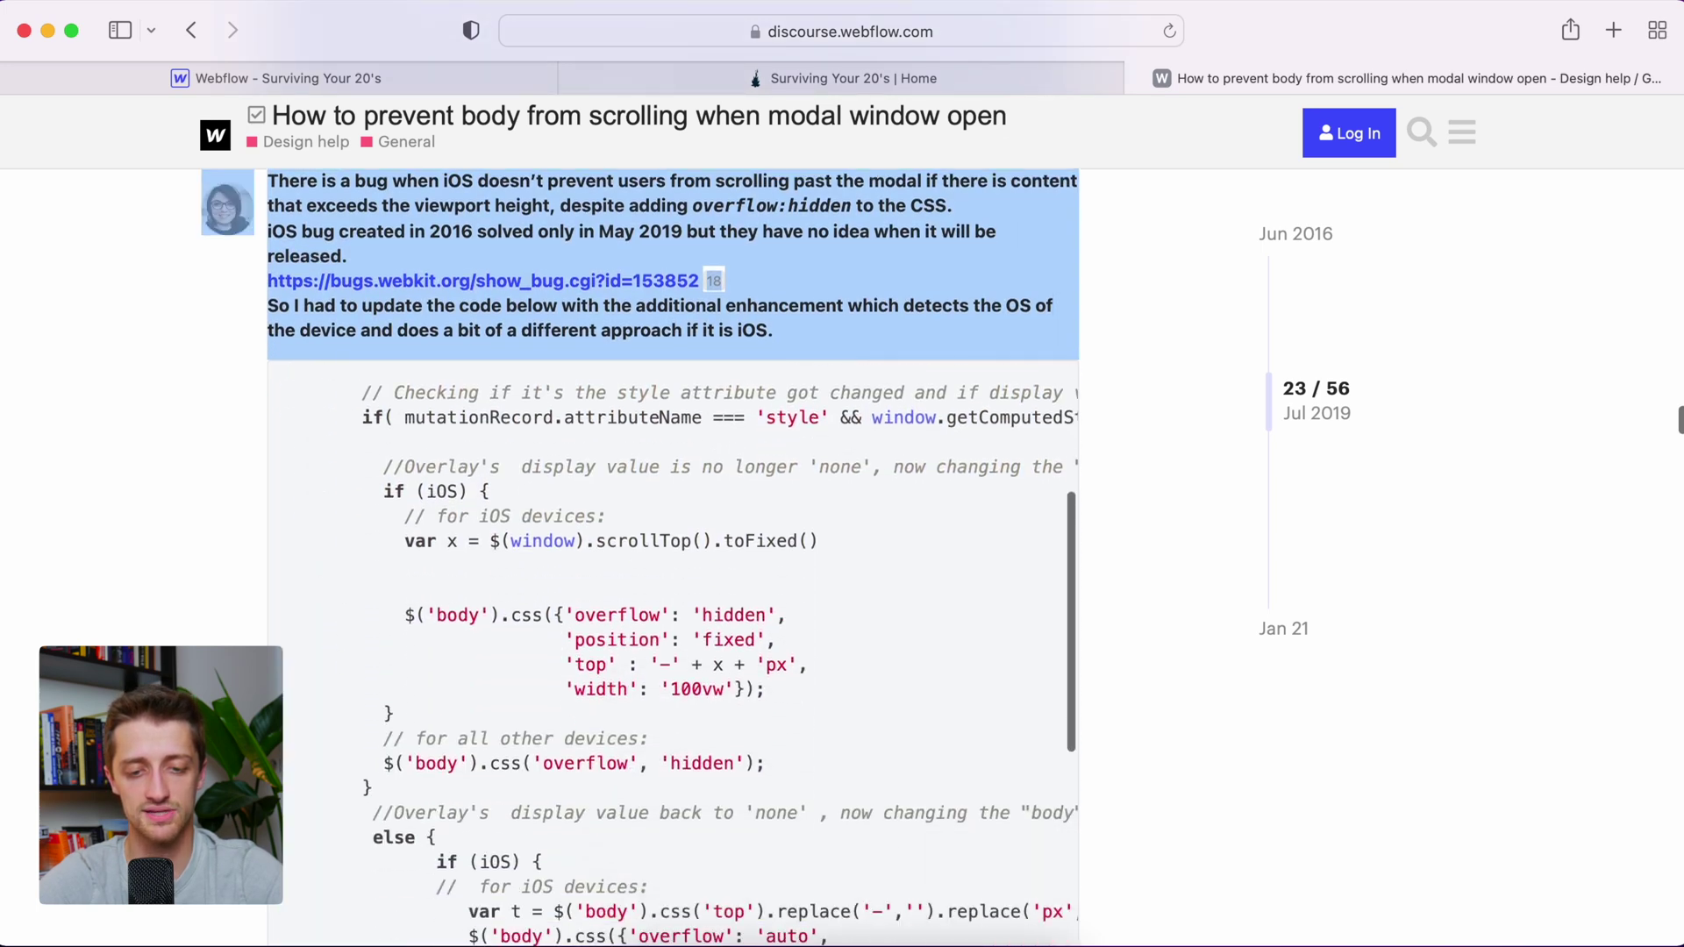
{"action": "mouse_move", "coordinate": [731, 845]}
{"action": "left_mouse_down"}
{"action": "mouse_move", "coordinate": [776, 942]}
{"action": "mouse_move", "coordinate": [529, 628]}
{"action": "left_mouse_up"}
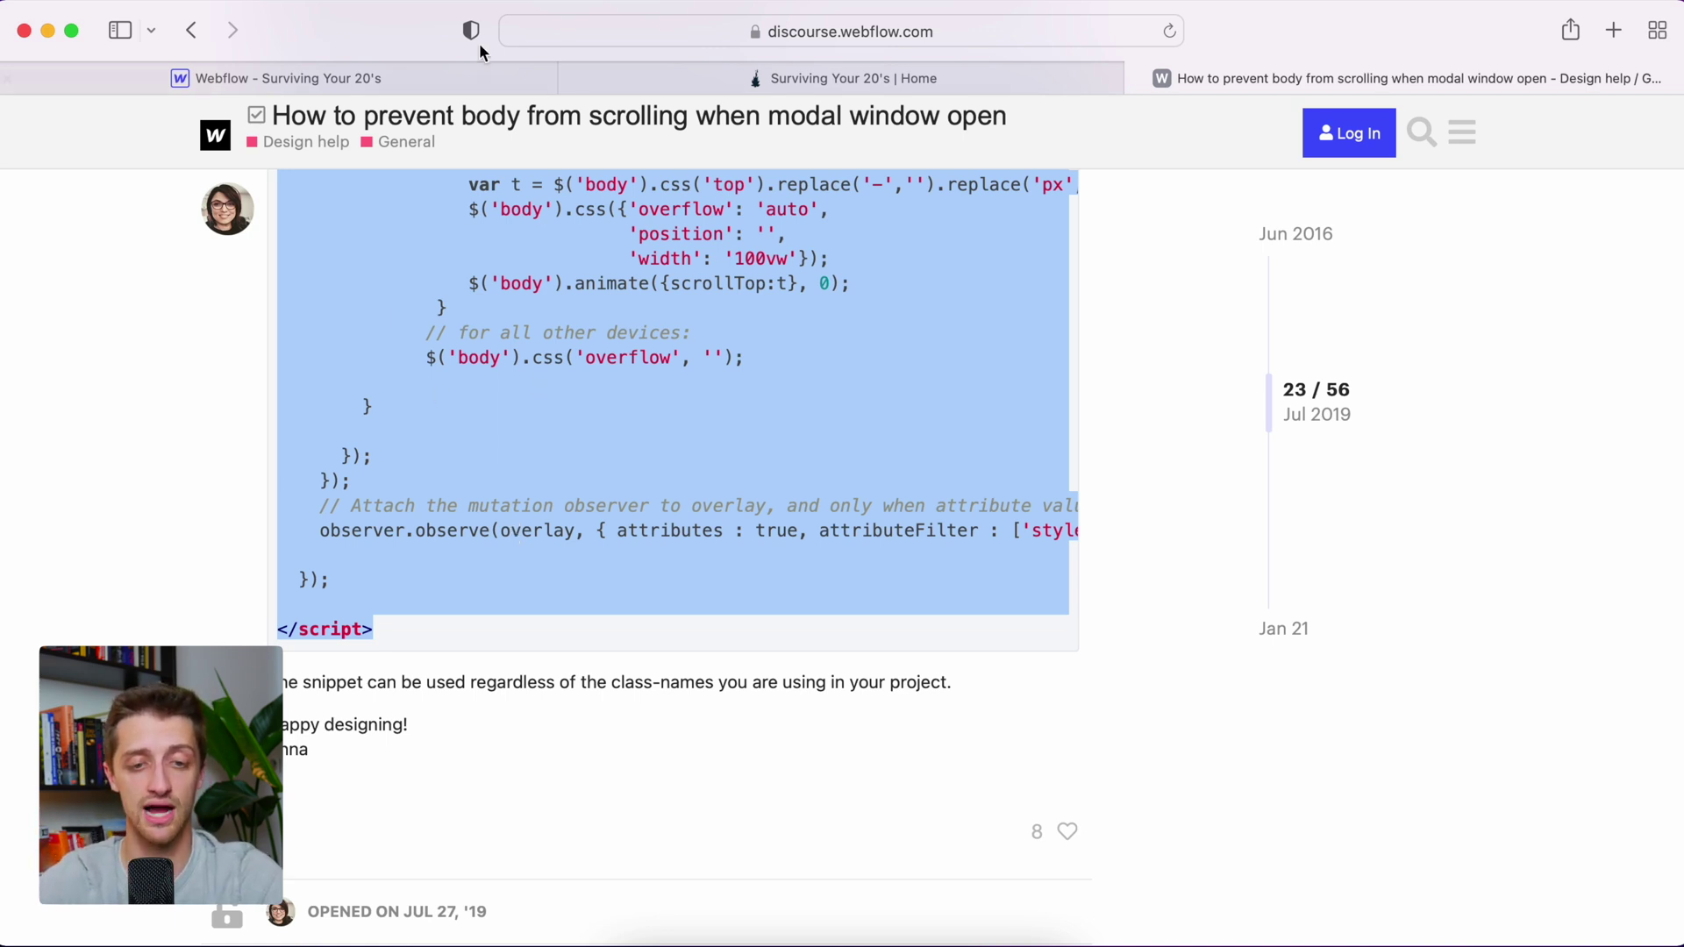
{"action": "left_click", "coordinate": [441, 75]}
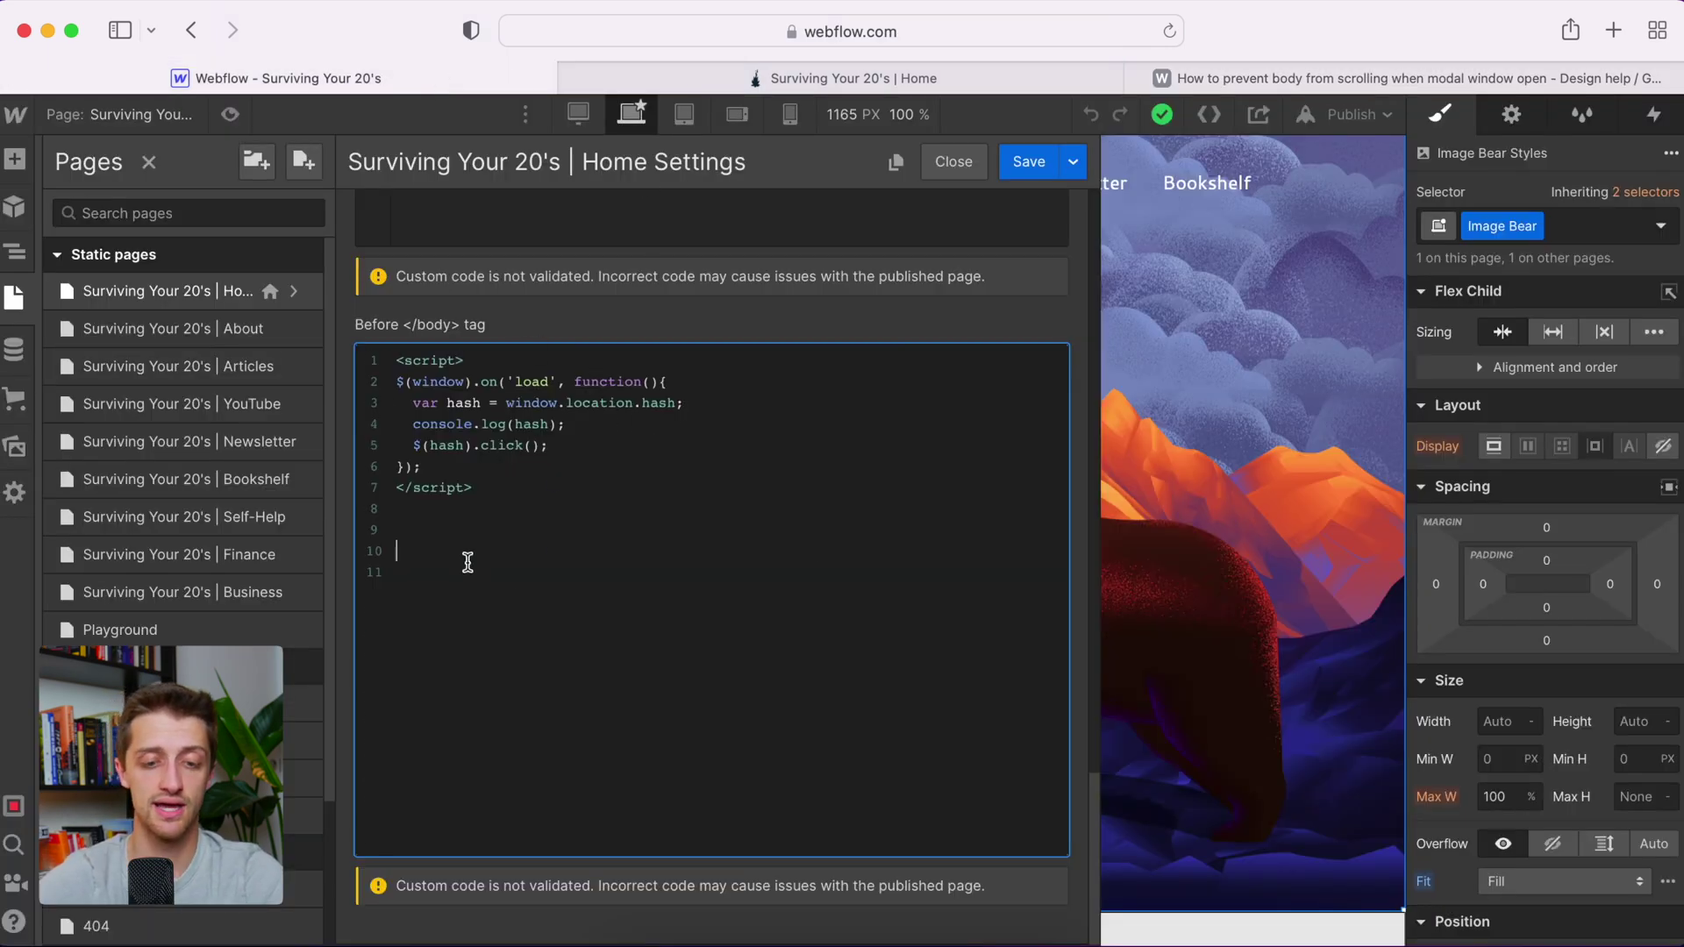
- Paste the scroll-lock script under the existing Before </body> code, save, and publish to webflow.io
{"action": "key", "text": "super+v"}
{"action": "scroll", "coordinate": [536, 563], "scroll_direction": "up", "scroll_amount": 10}
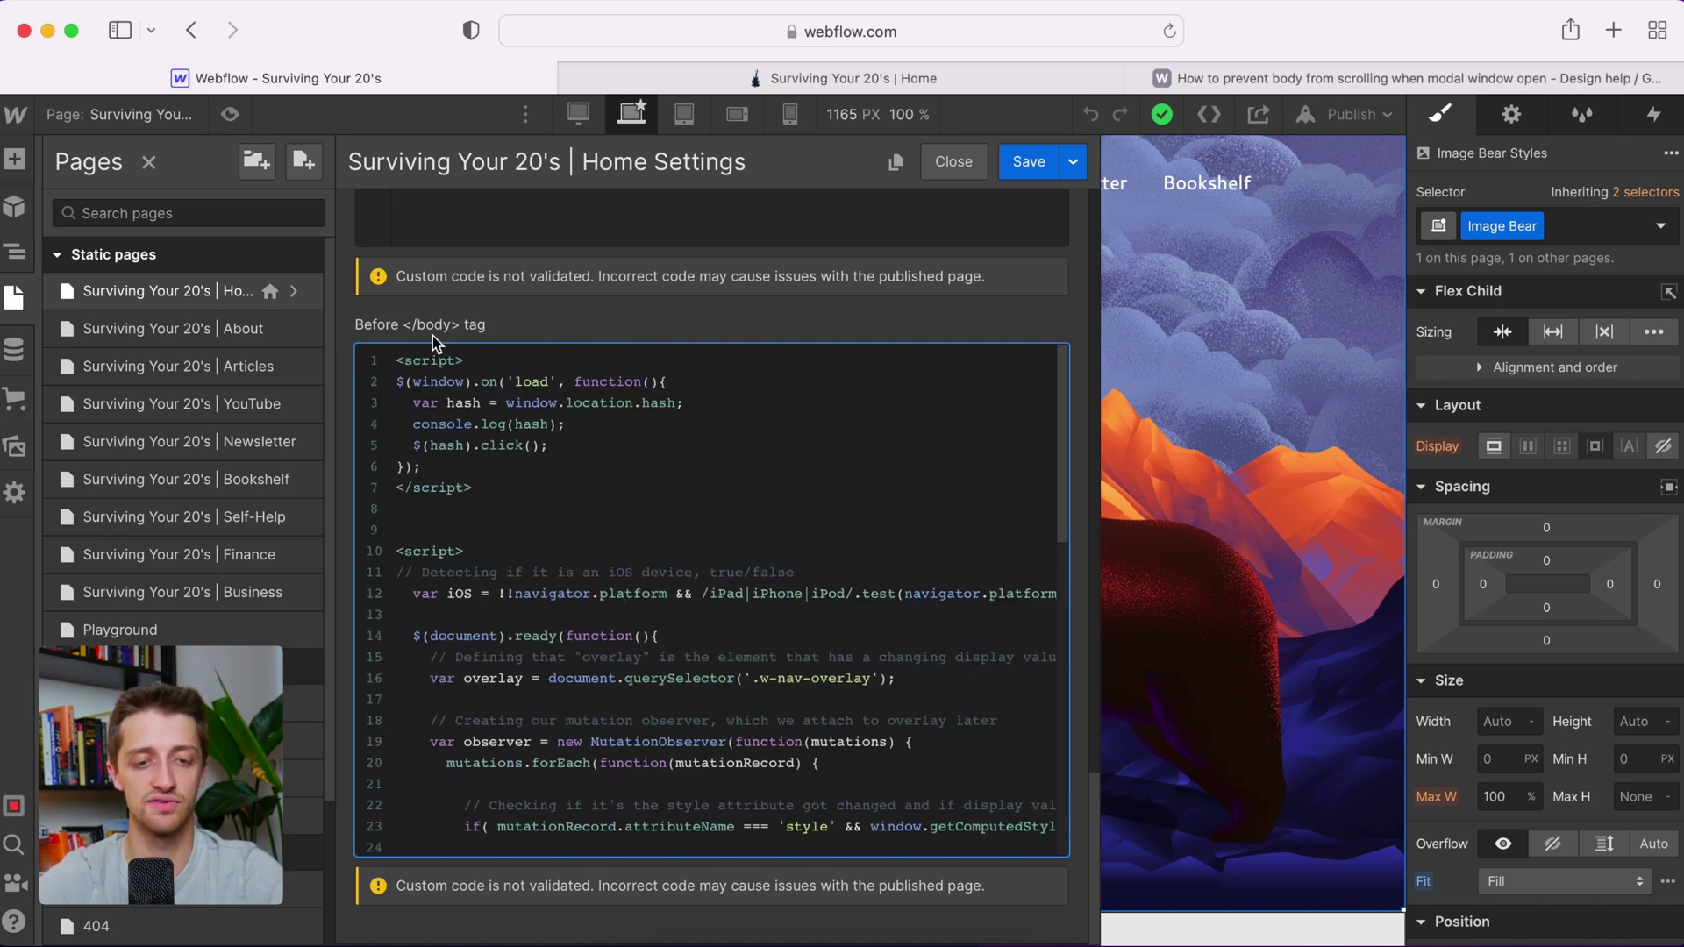
{"action": "left_click", "coordinate": [1033, 164]}
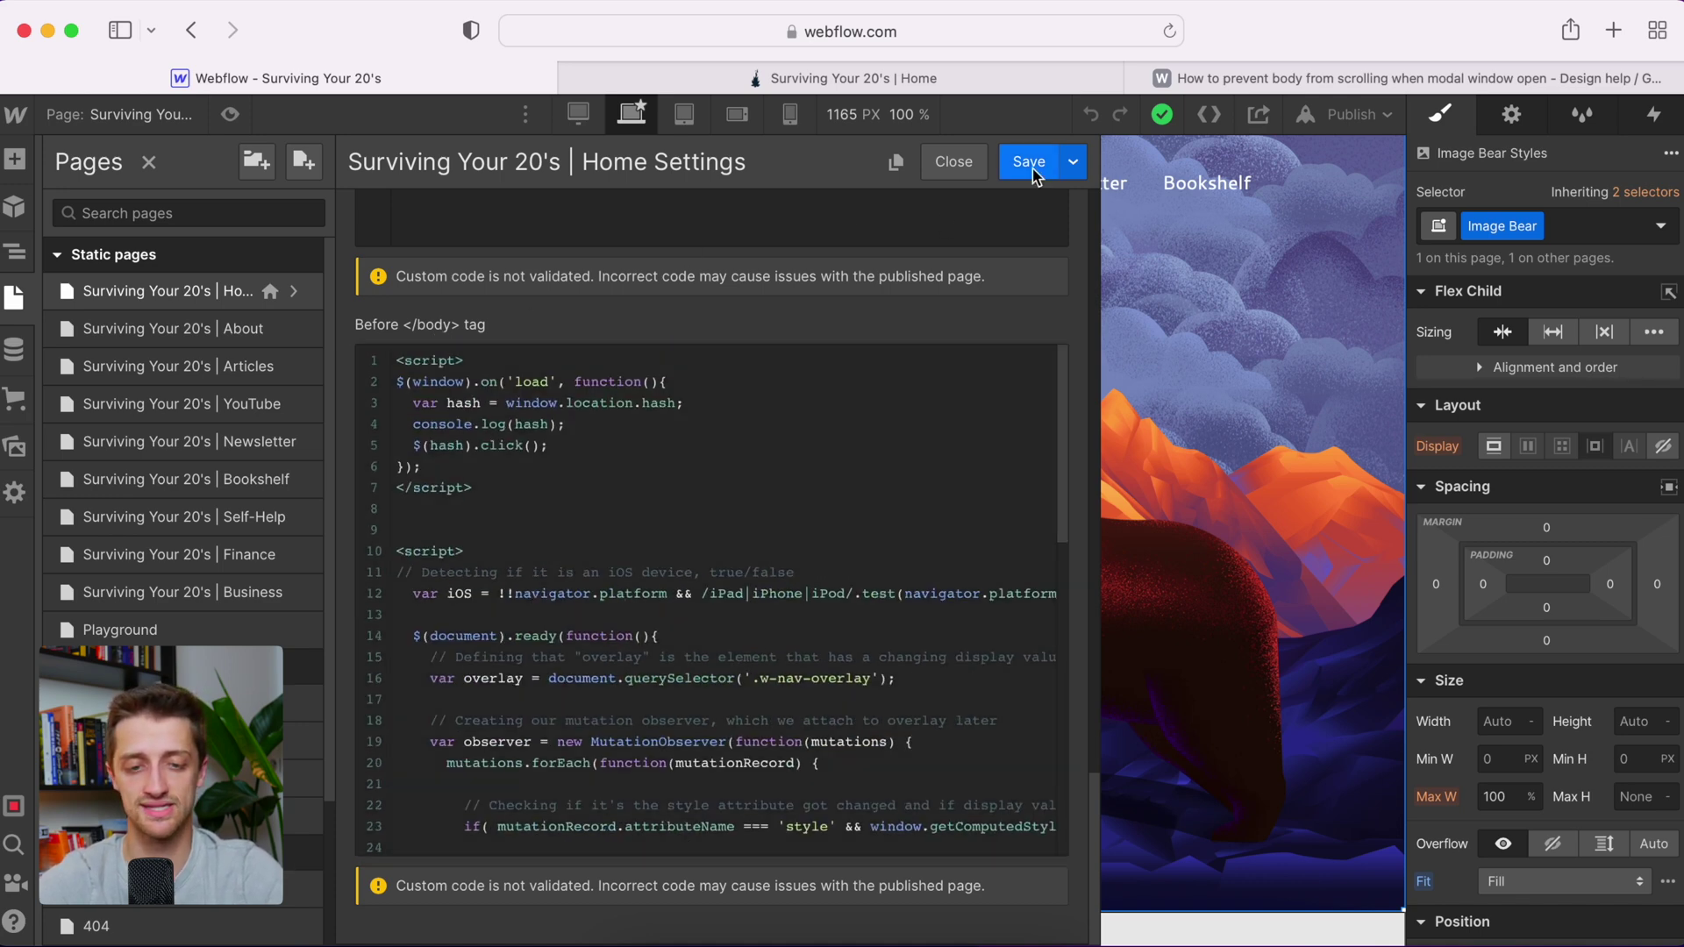
{"action": "left_click", "coordinate": [1359, 128]}
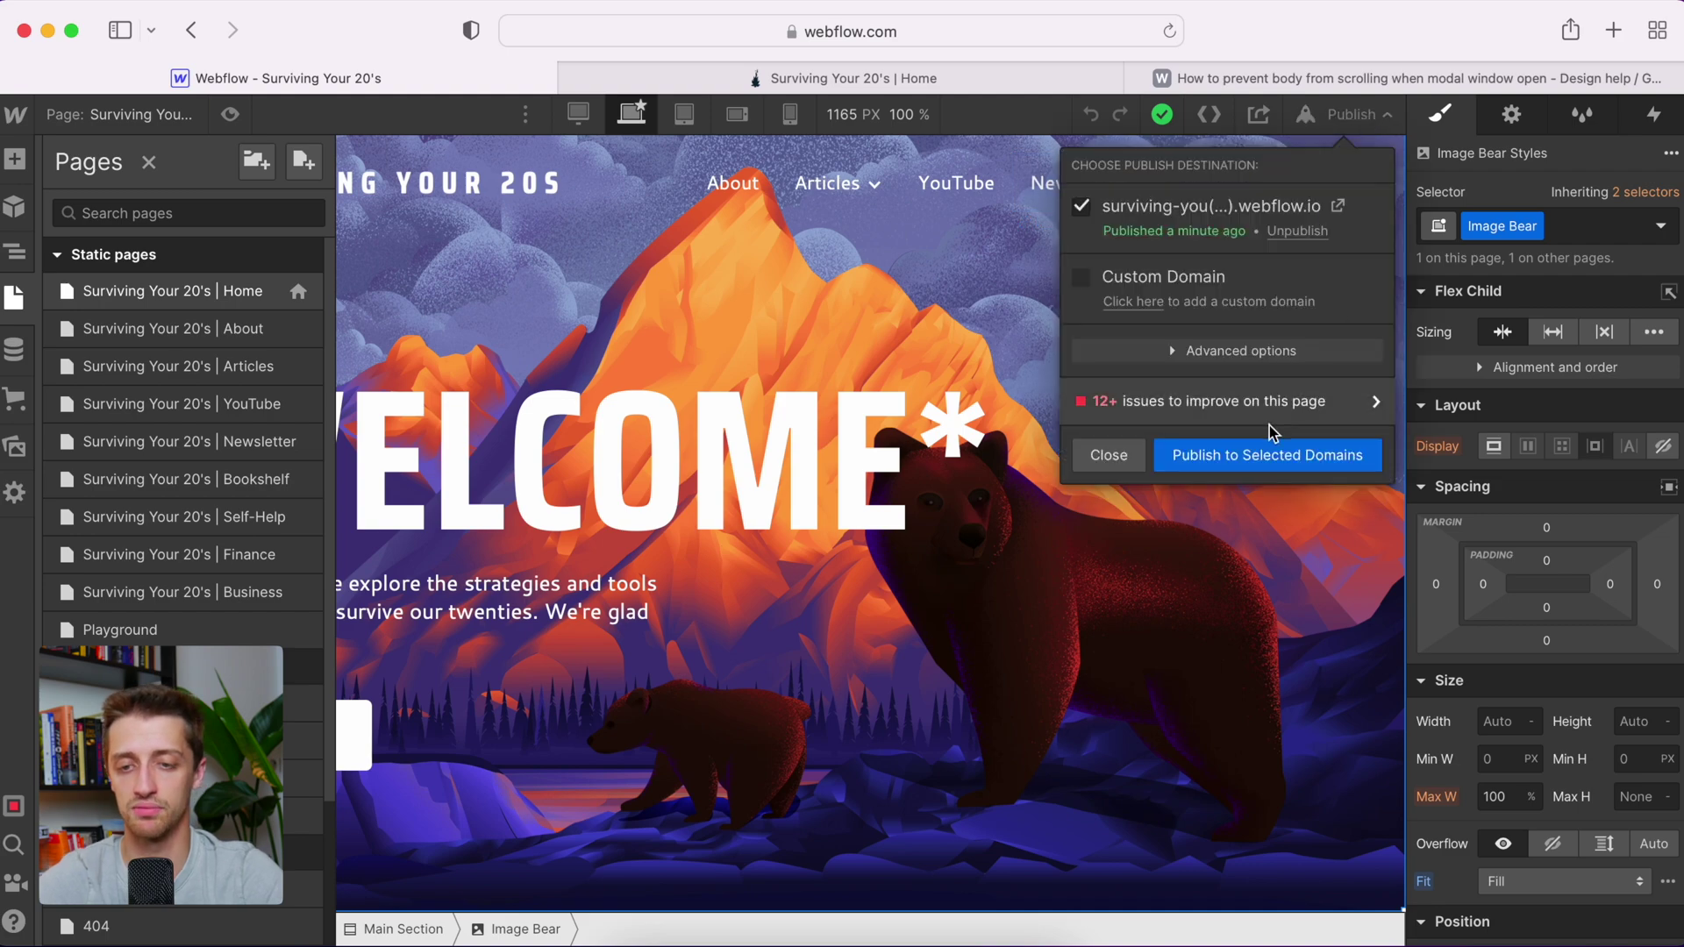
{"action": "left_click", "coordinate": [1264, 453]}
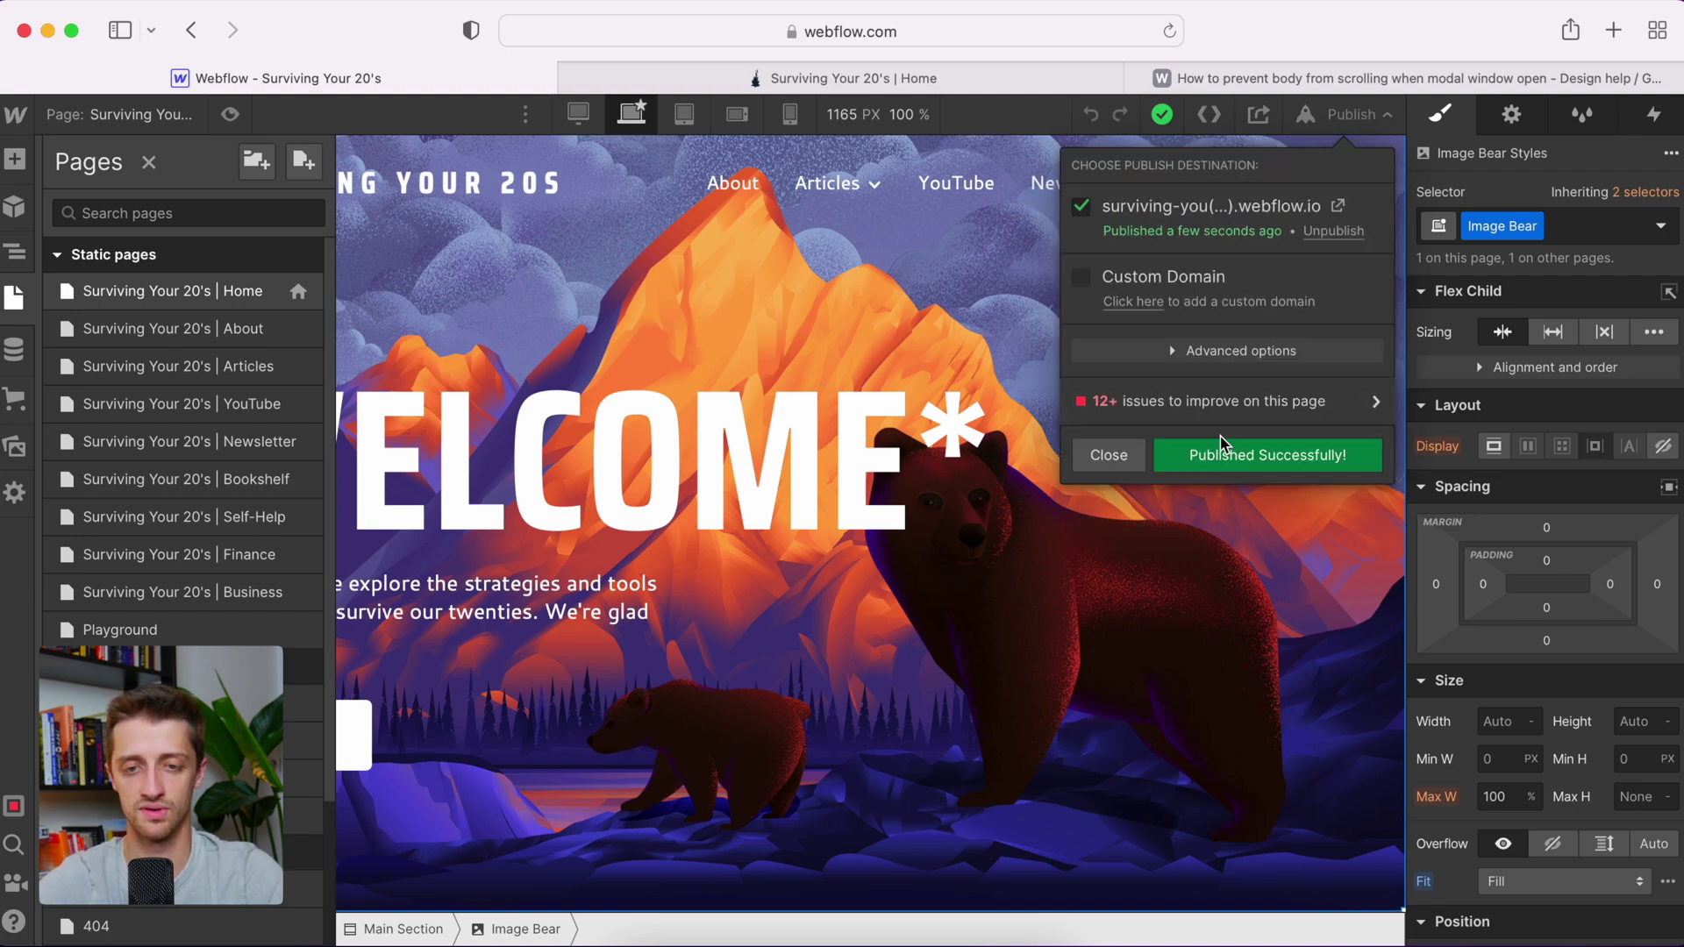
{"action": "left_click", "coordinate": [1027, 83]}
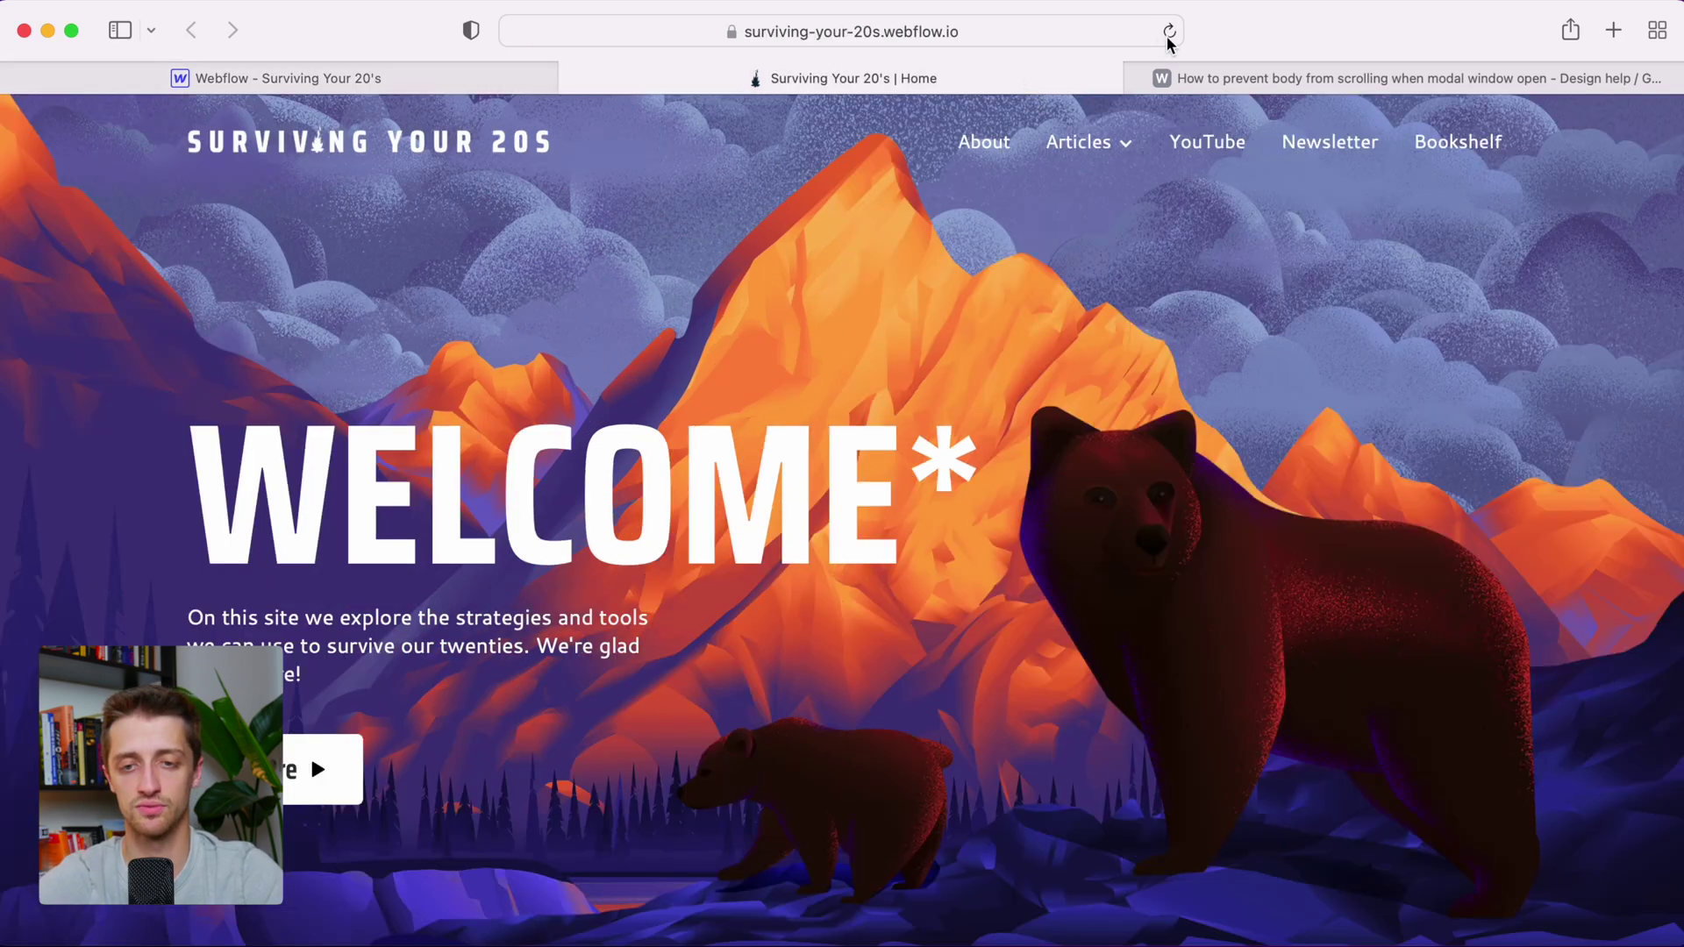
- Reload the live home page and narrow the Safari window to the mobile layout
{"action": "left_click", "coordinate": [1168, 32]}
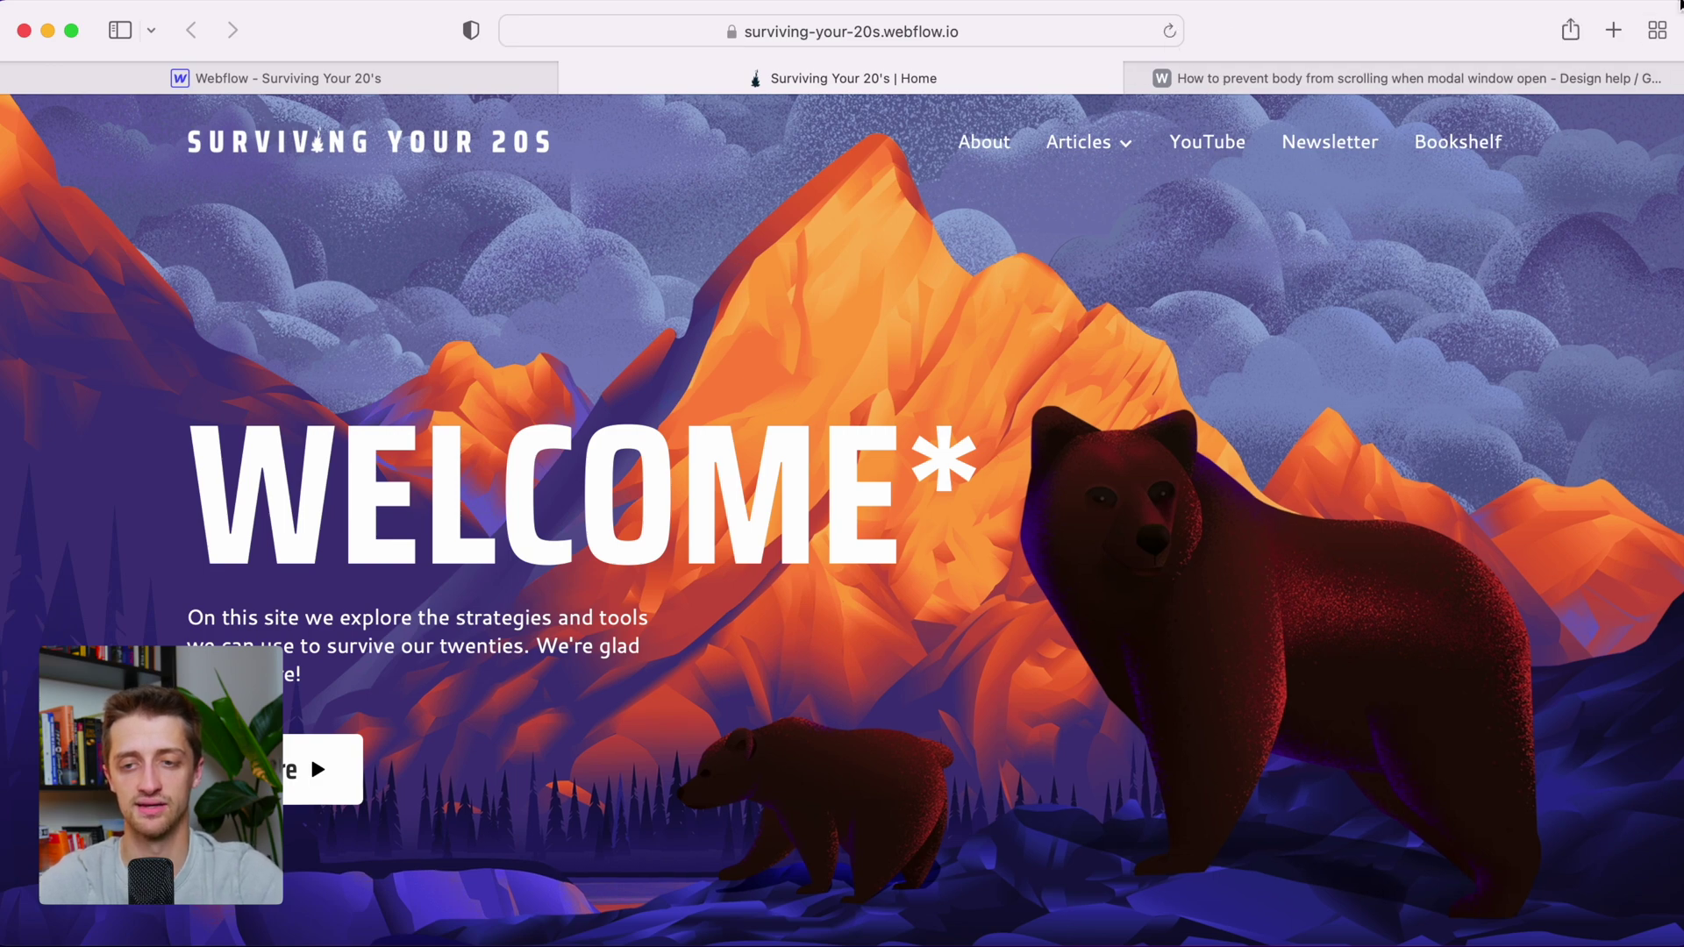
{"action": "left_click_drag", "start_coordinate": [1679, 11], "coordinate": [1119, 8]}
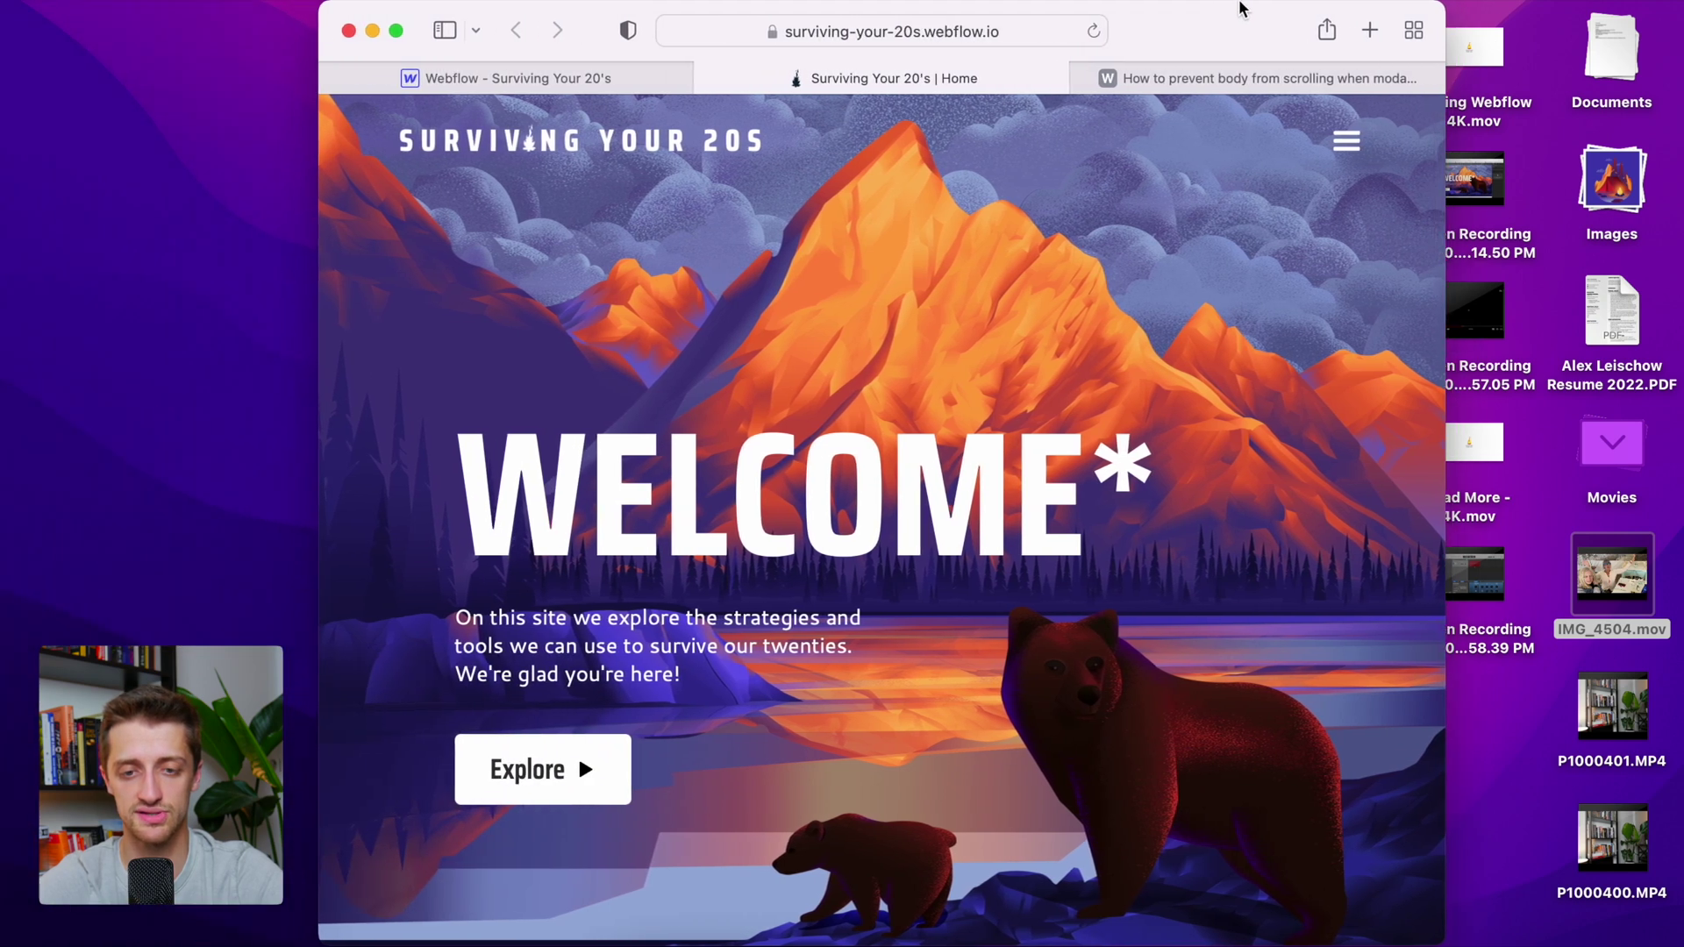
{"action": "left_click_drag", "start_coordinate": [926, 32], "coordinate": [1259, 32]}
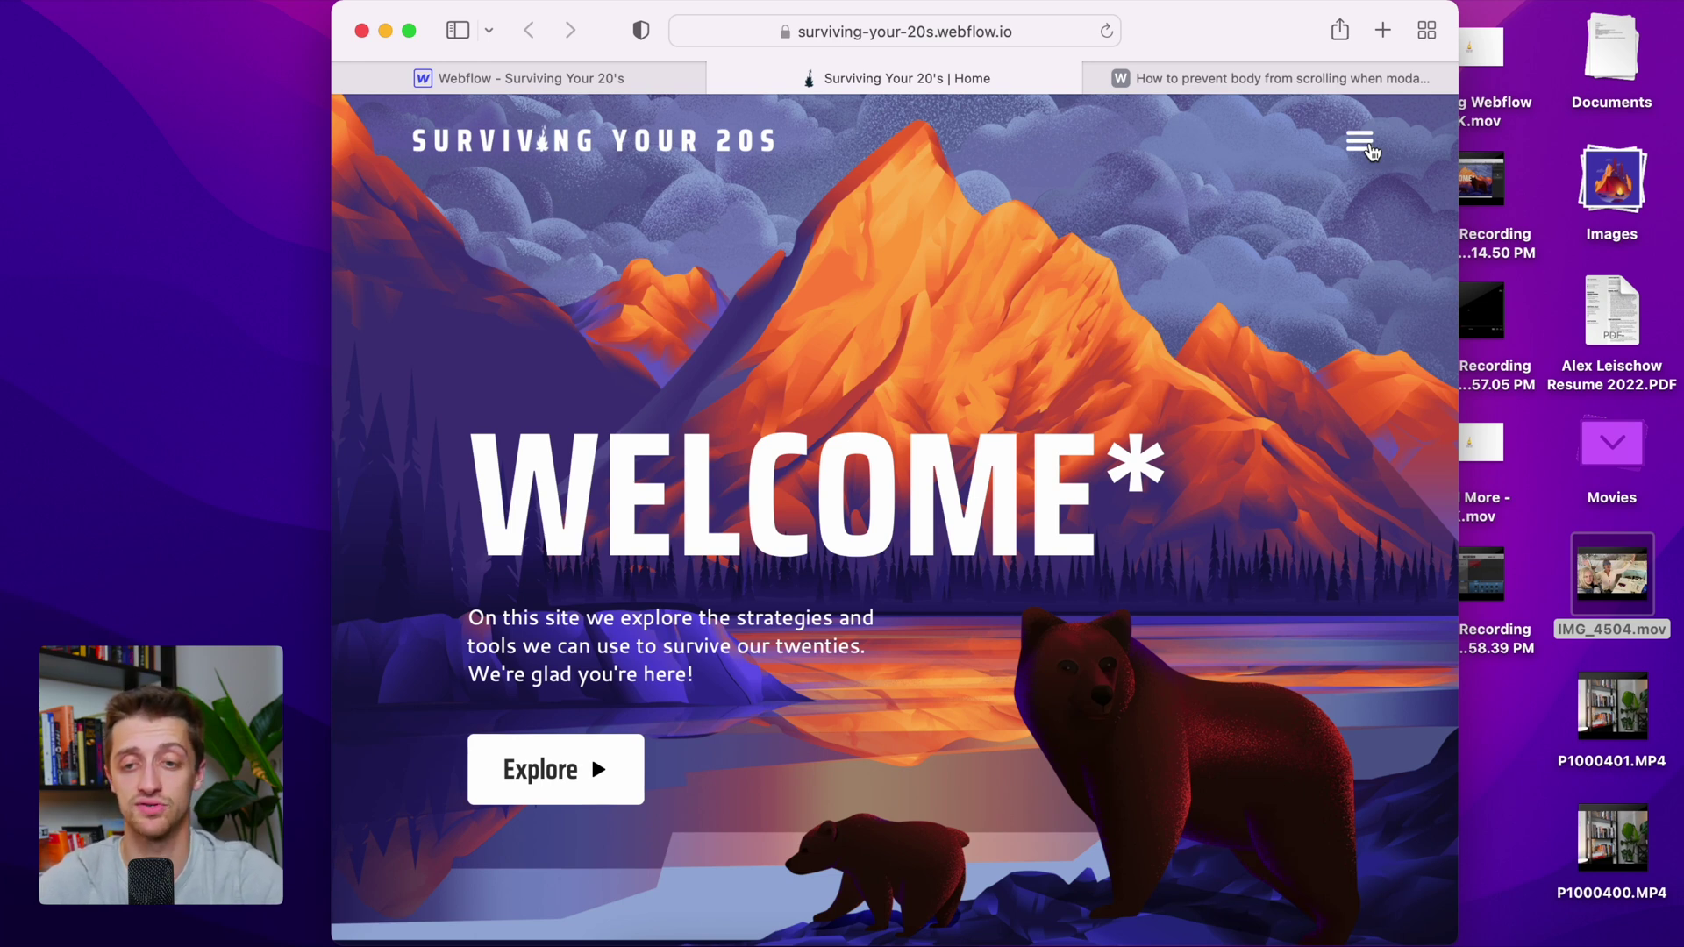
- Open and close the hamburger menu twice, the second time further down the page
{"action": "left_click", "coordinate": [1360, 143]}
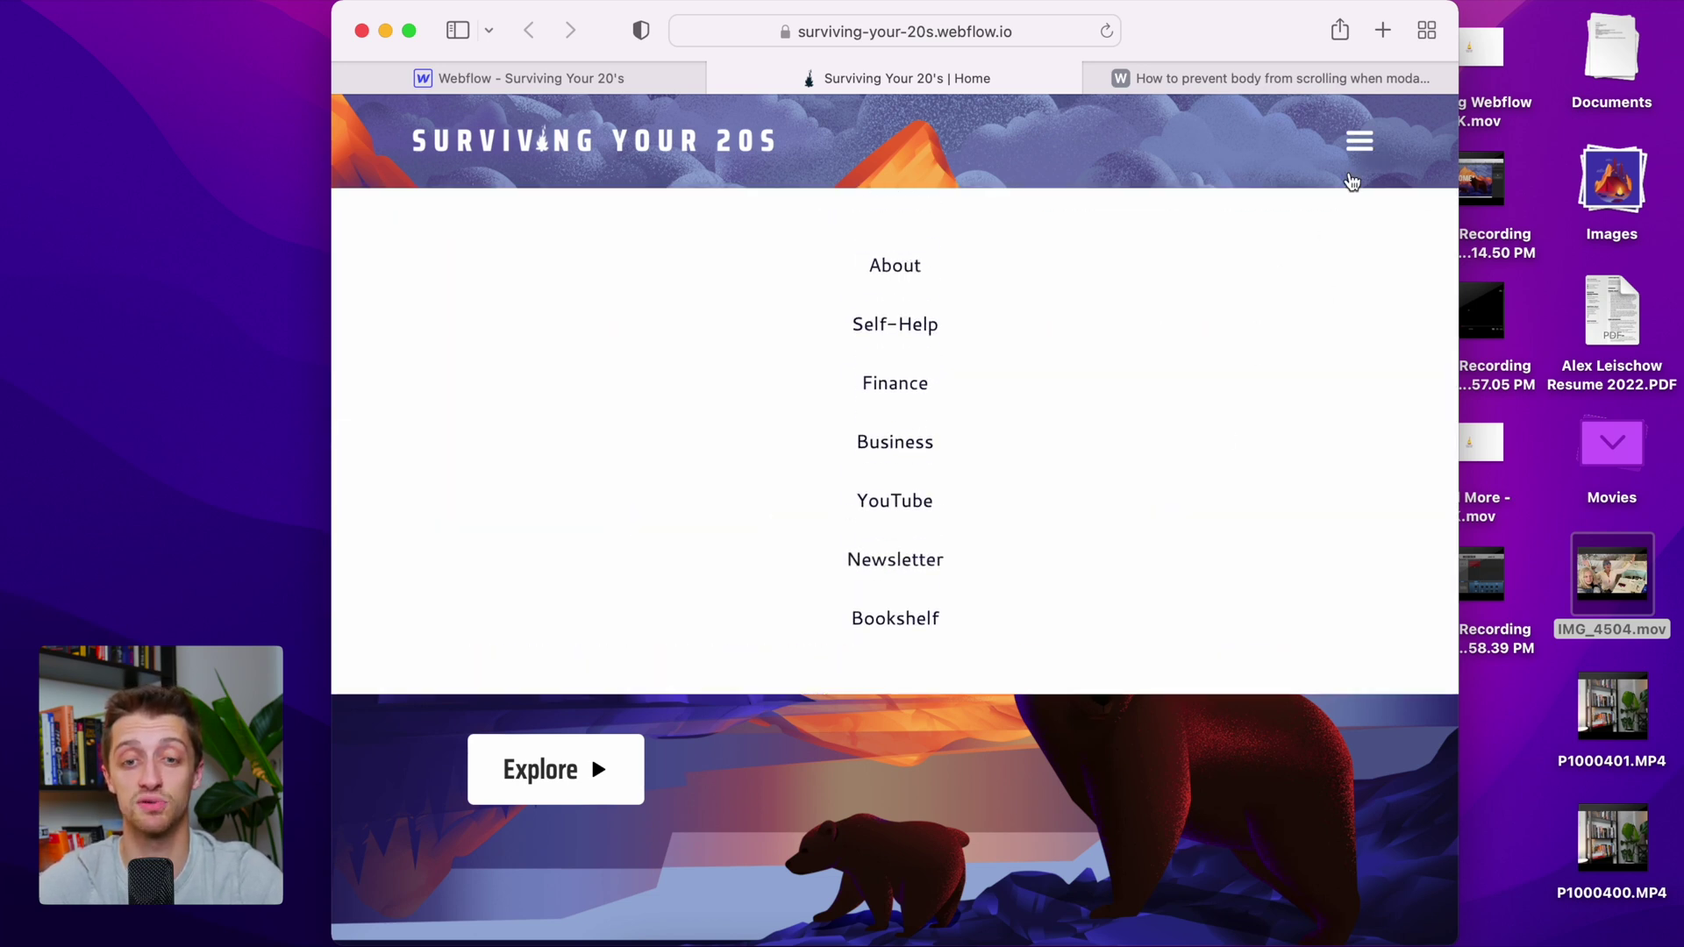
{"action": "left_click", "coordinate": [1357, 142]}
{"action": "scroll", "coordinate": [1194, 451], "scroll_direction": "down", "scroll_amount": 1}
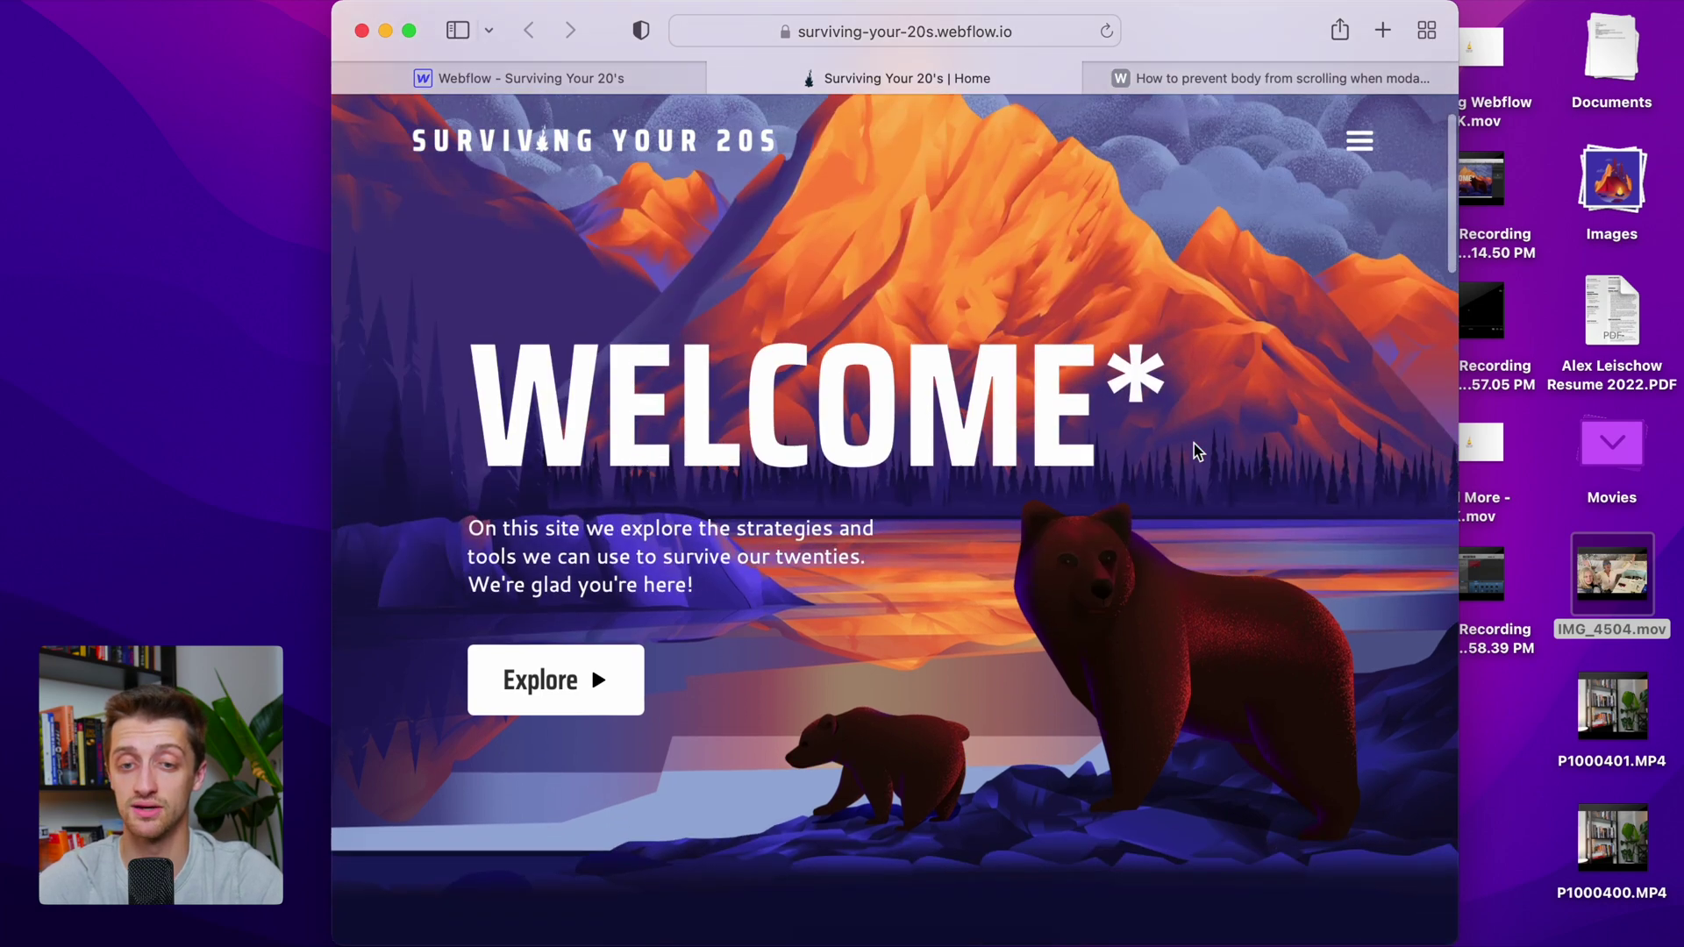
{"action": "scroll", "coordinate": [1194, 452], "scroll_direction": "down", "scroll_amount": 4}
{"action": "scroll", "coordinate": [1195, 452], "scroll_direction": "down", "scroll_amount": 3}
{"action": "scroll", "coordinate": [1223, 382], "scroll_direction": "down", "scroll_amount": 1}
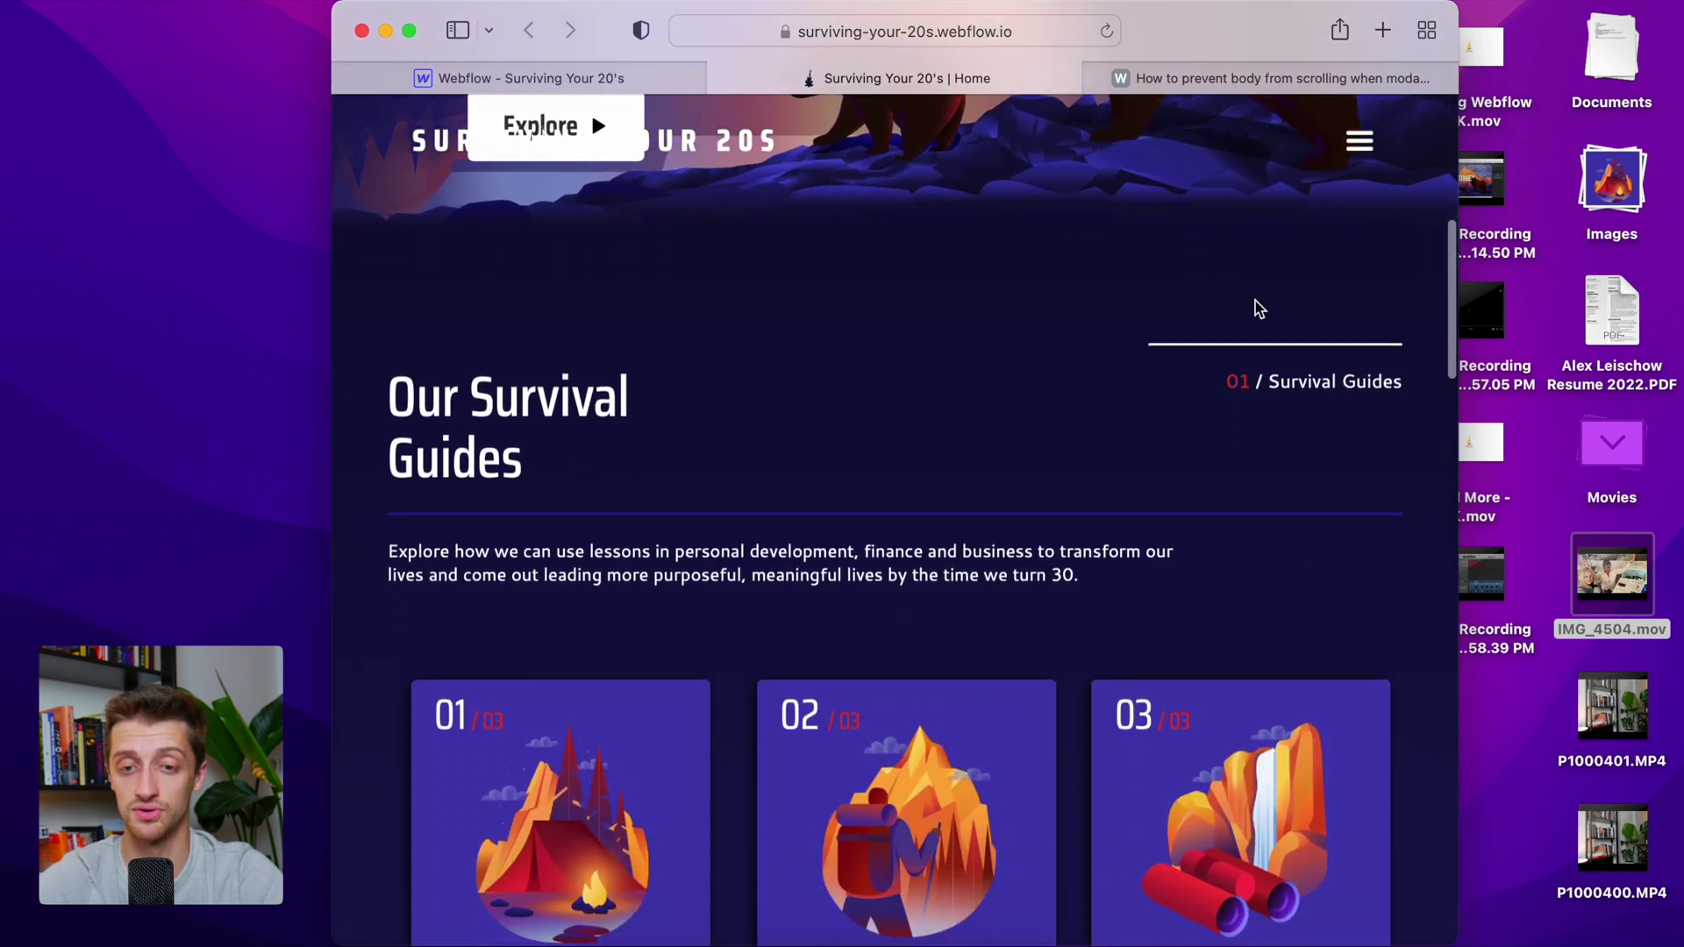
{"action": "left_click", "coordinate": [1360, 148]}
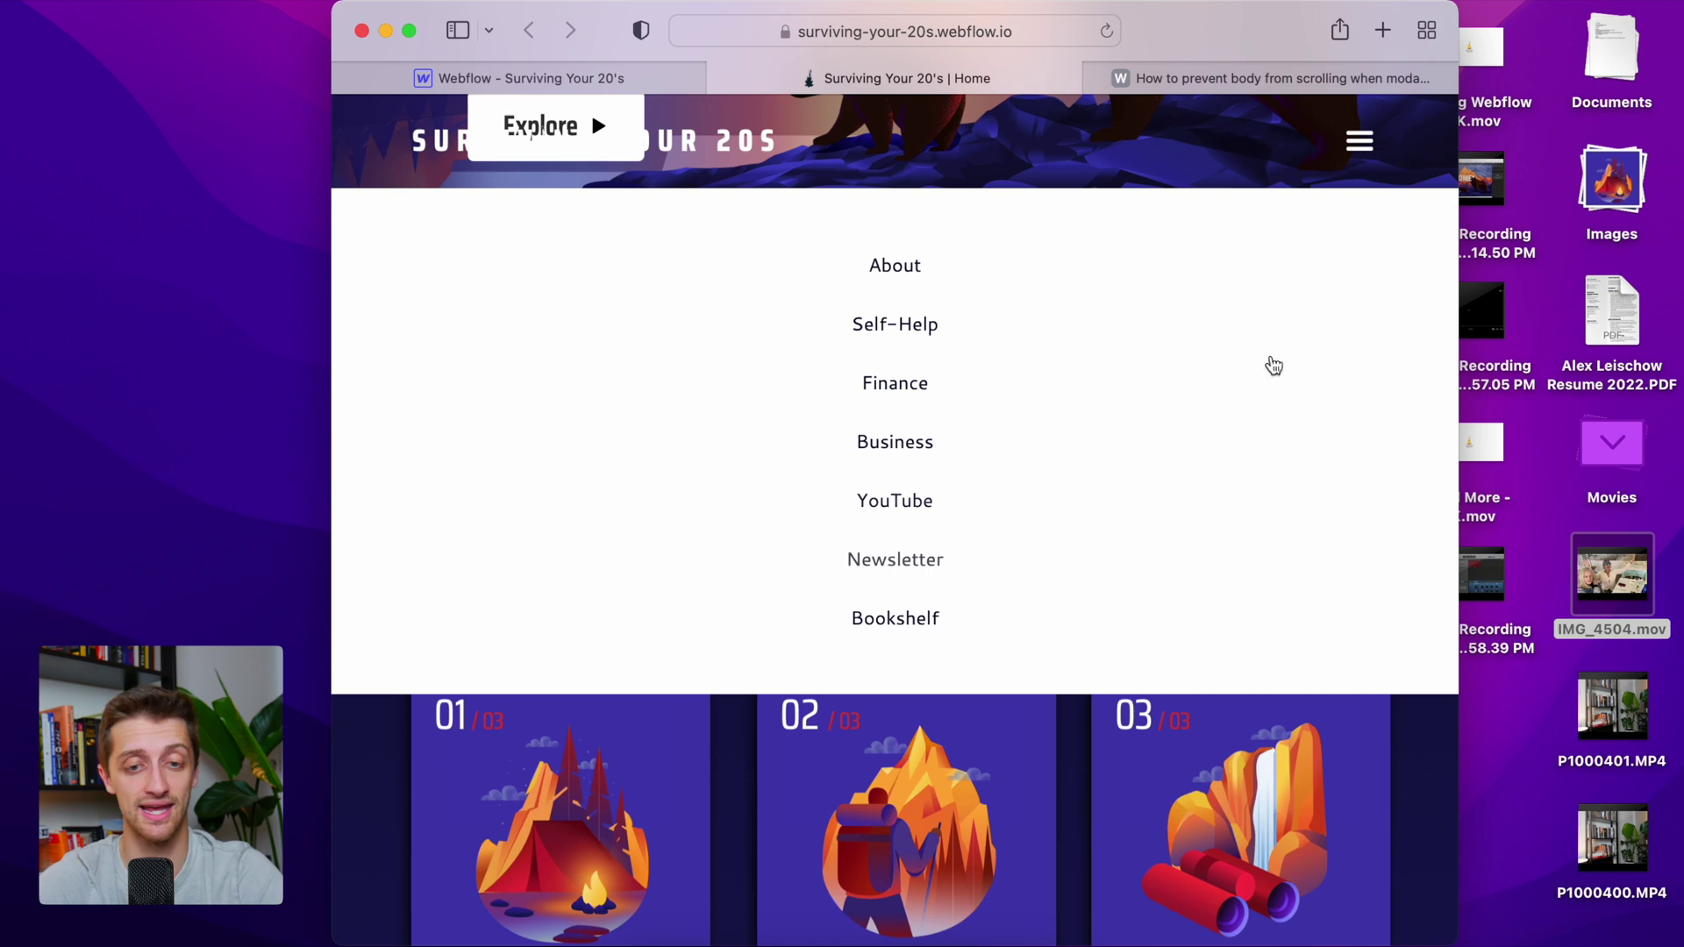
{"action": "left_click", "coordinate": [1358, 167]}
{"action": "scroll", "coordinate": [1261, 448], "scroll_direction": "down", "scroll_amount": 3}
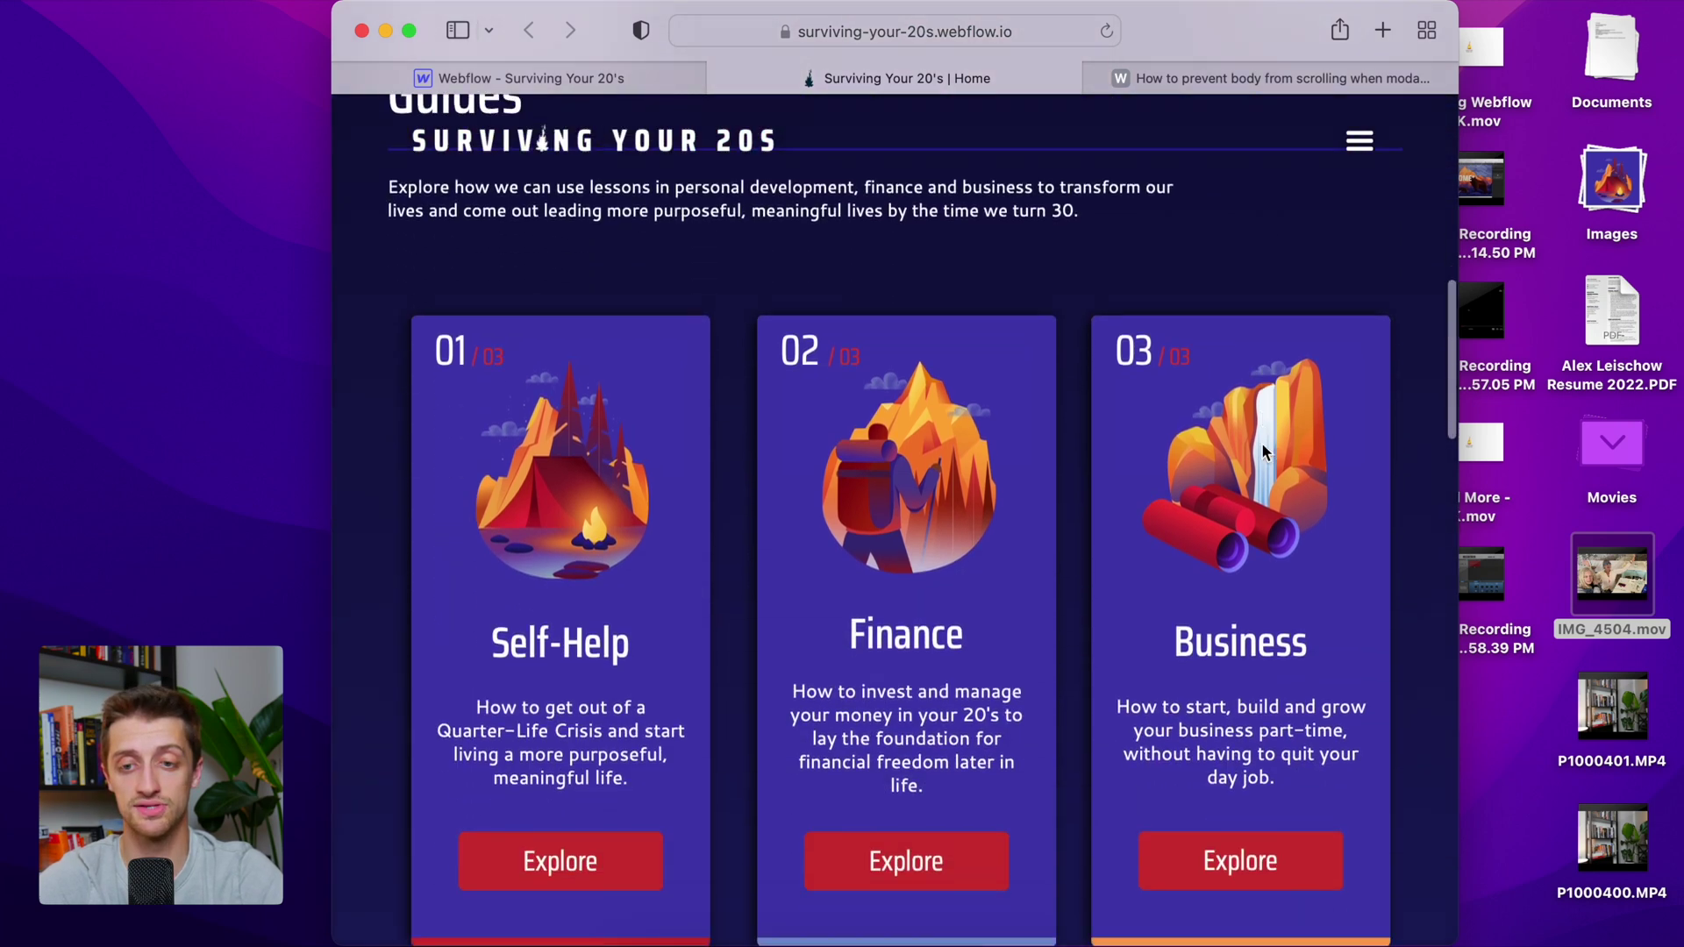
{"action": "scroll", "coordinate": [1262, 447], "scroll_direction": "down", "scroll_amount": 2}
{"action": "scroll", "coordinate": [1262, 447], "scroll_direction": "down", "scroll_amount": 2}
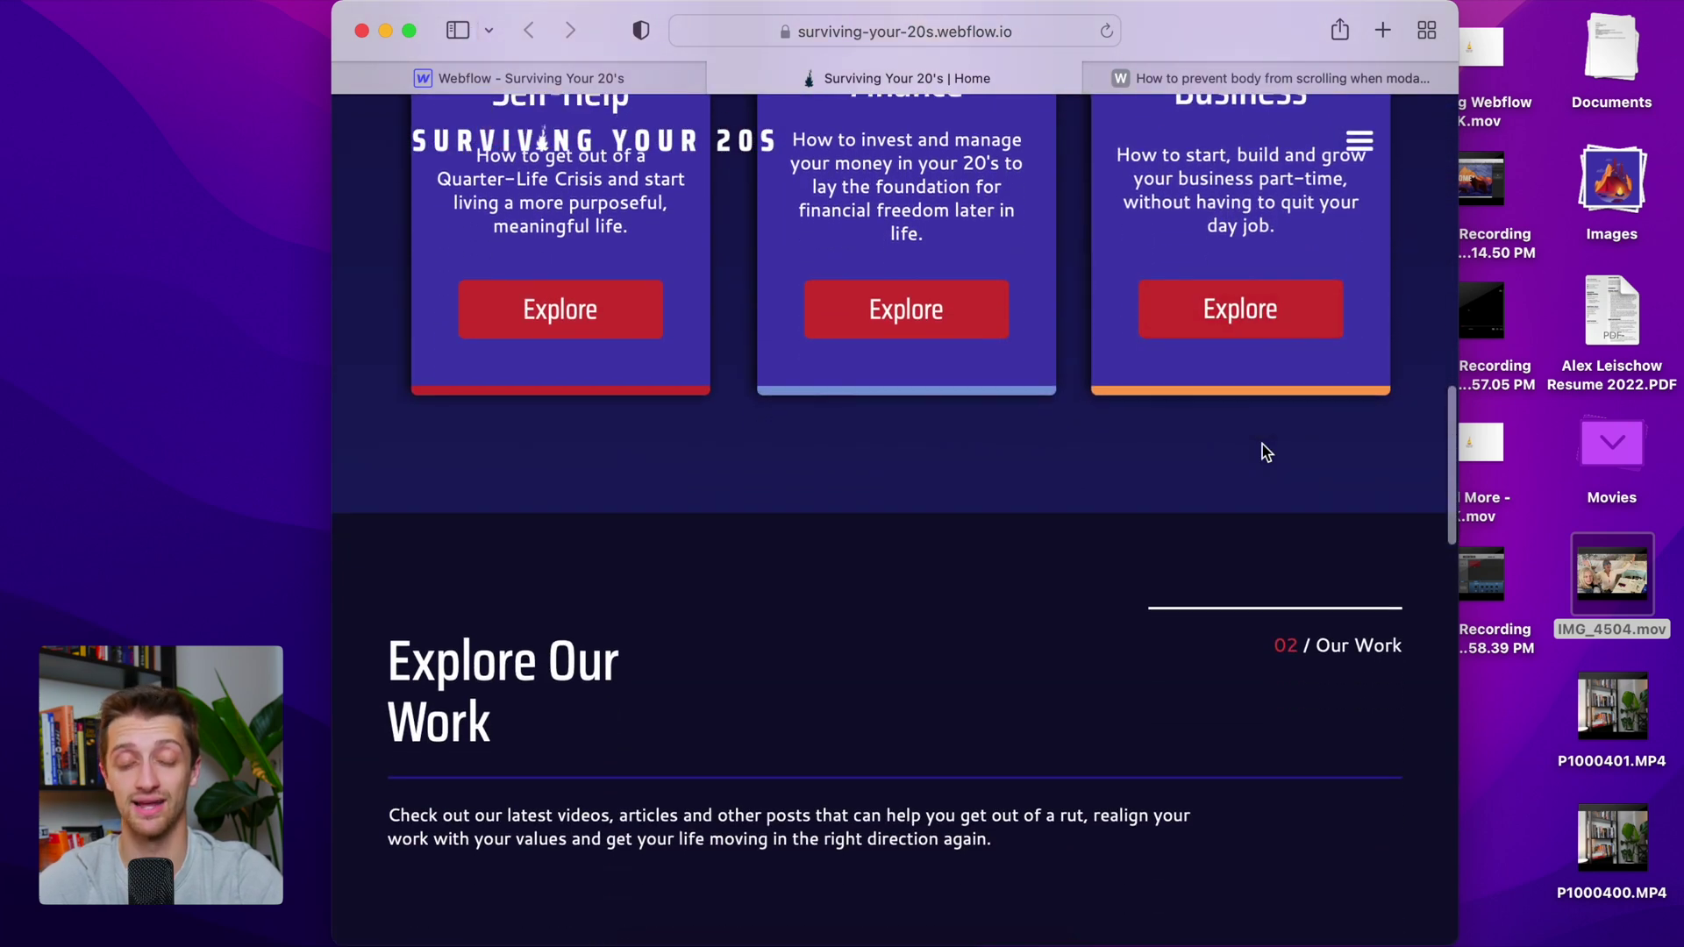